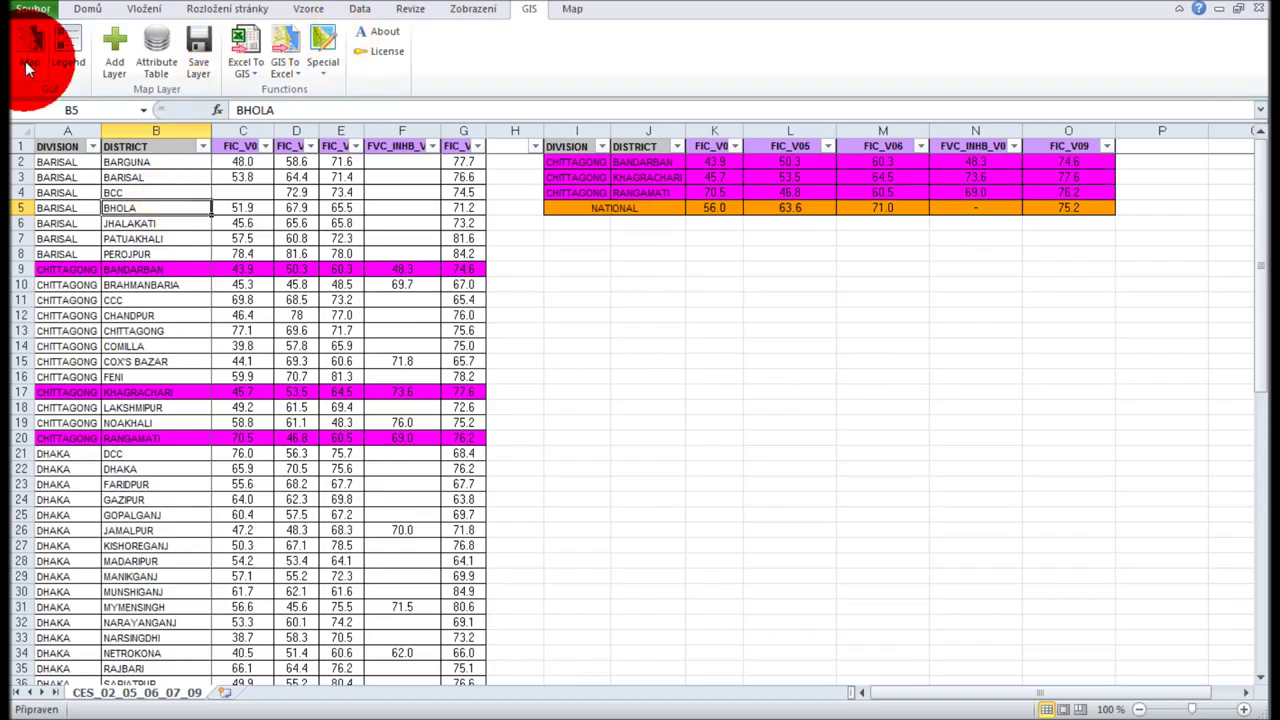
- Show the GIS add-in's empty Legend and Map panes beside the FIC workbook
click(30, 45)
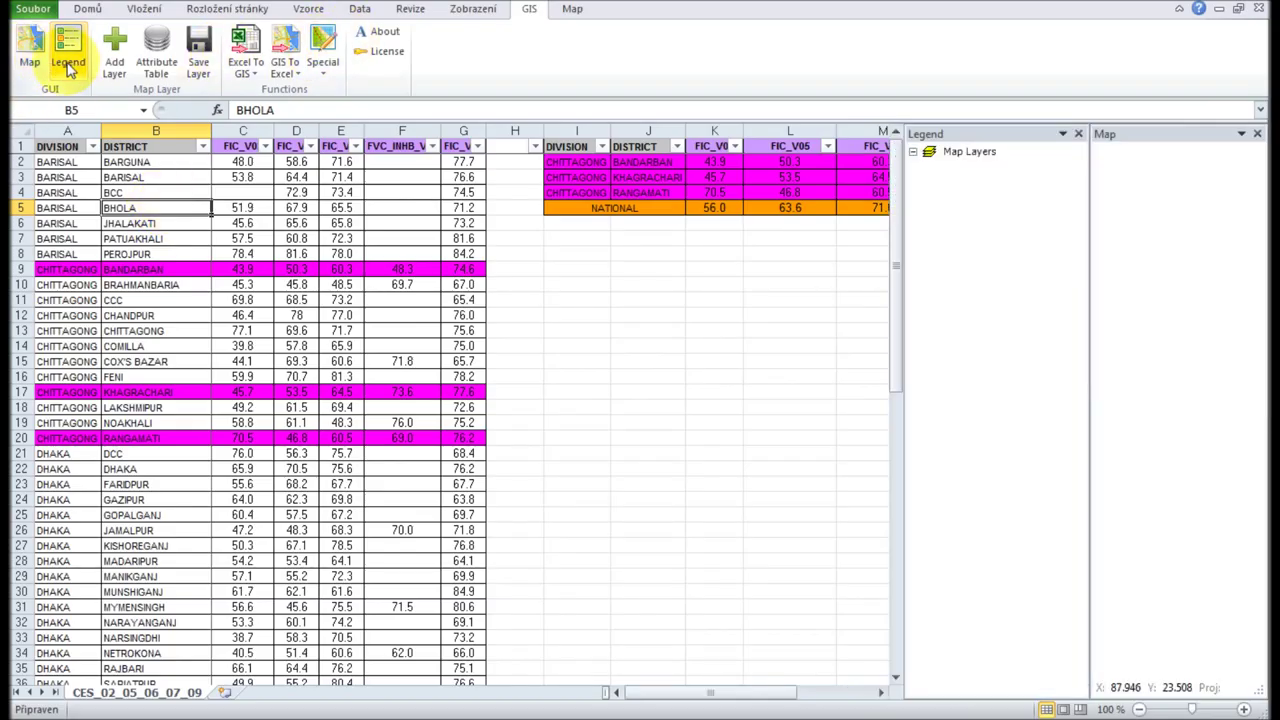
- Add bd_district_poly.shp and bd_division_poly.shp from the Gis shape file folder as map layers
click(826, 260)
click(114, 55)
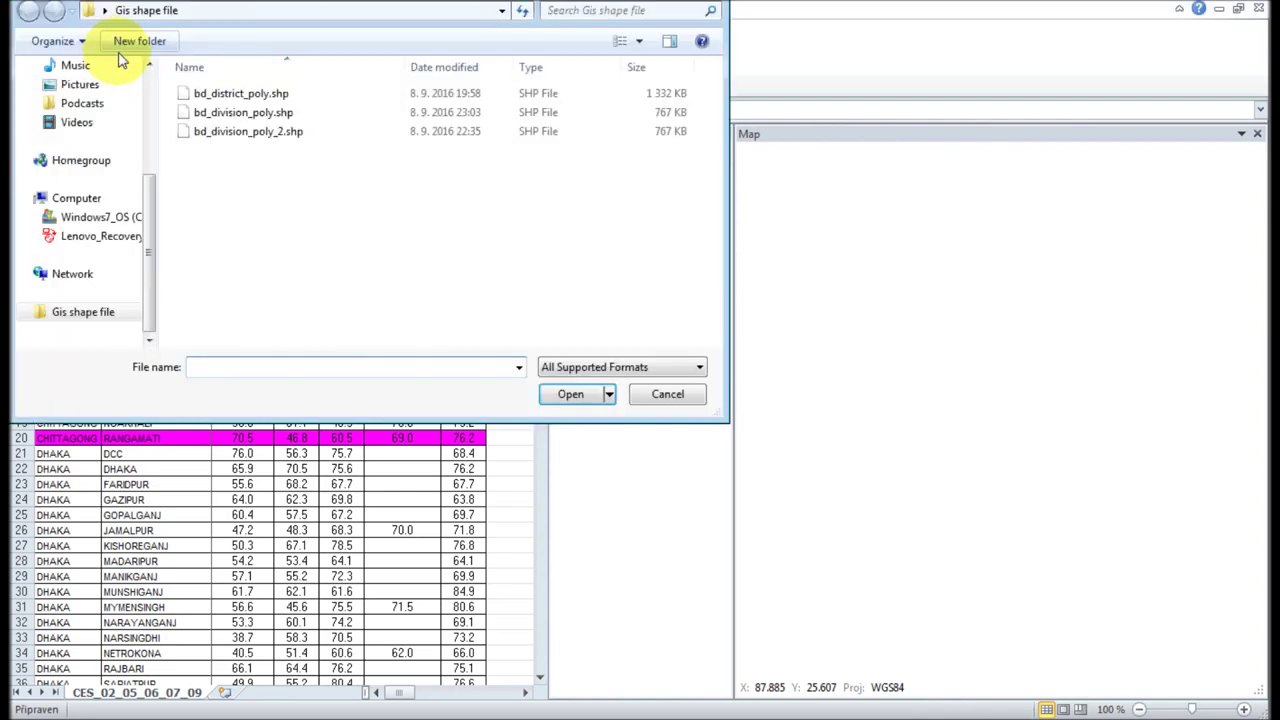
double_click(231, 95)
click(114, 55)
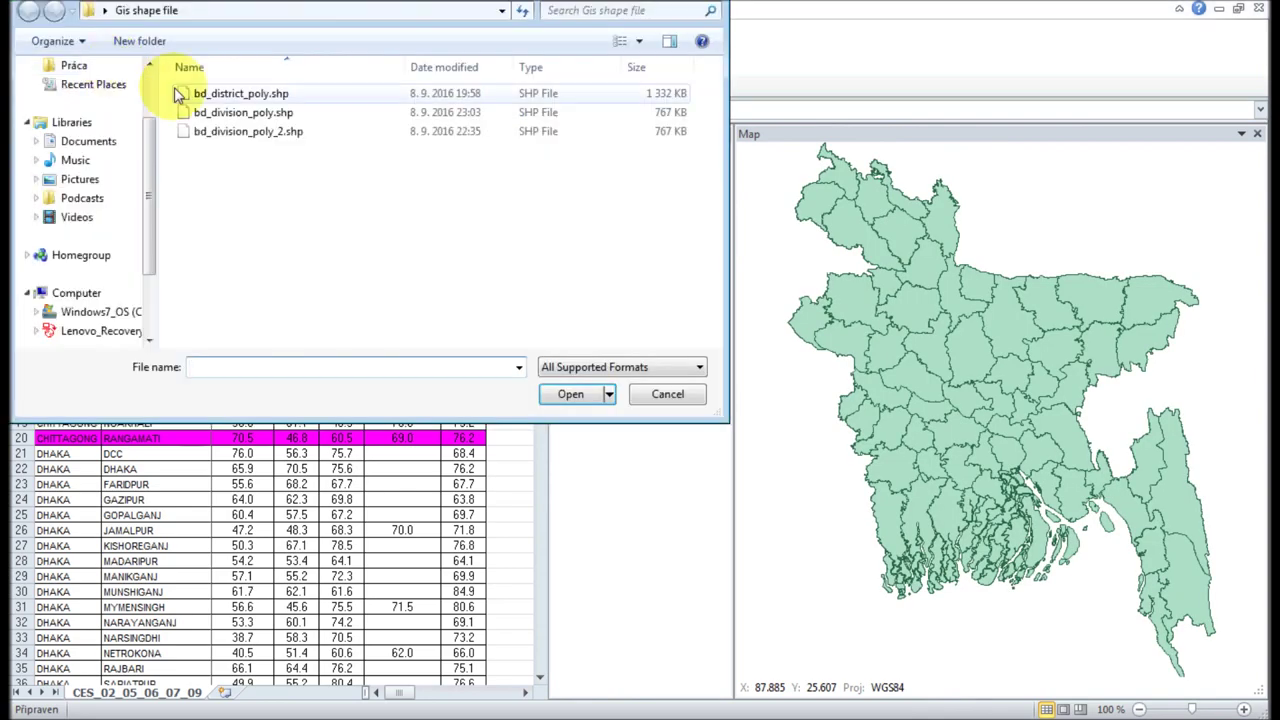
double_click(231, 112)
click(647, 205)
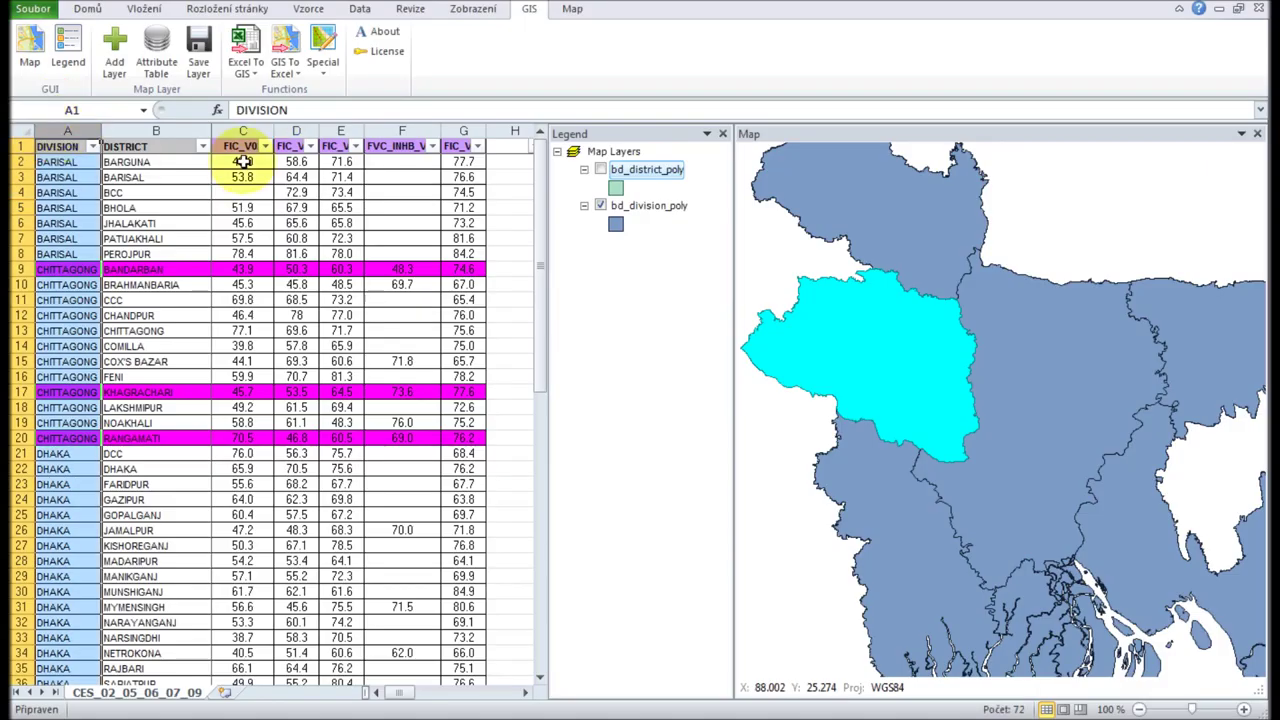
- Filter the FIC_V02 column C to hide blank (Prázdné) rows
click(242, 176)
click(265, 146)
drag(258, 330, 258, 445)
click(85, 441)
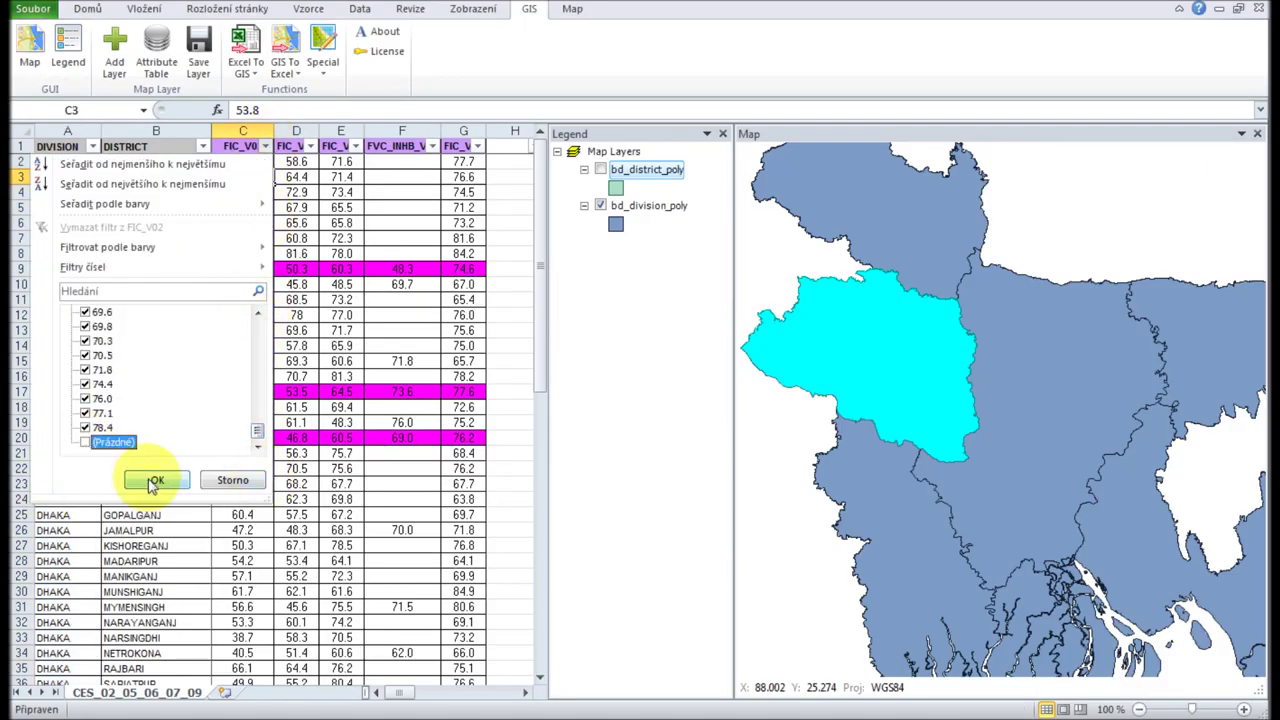
click(157, 480)
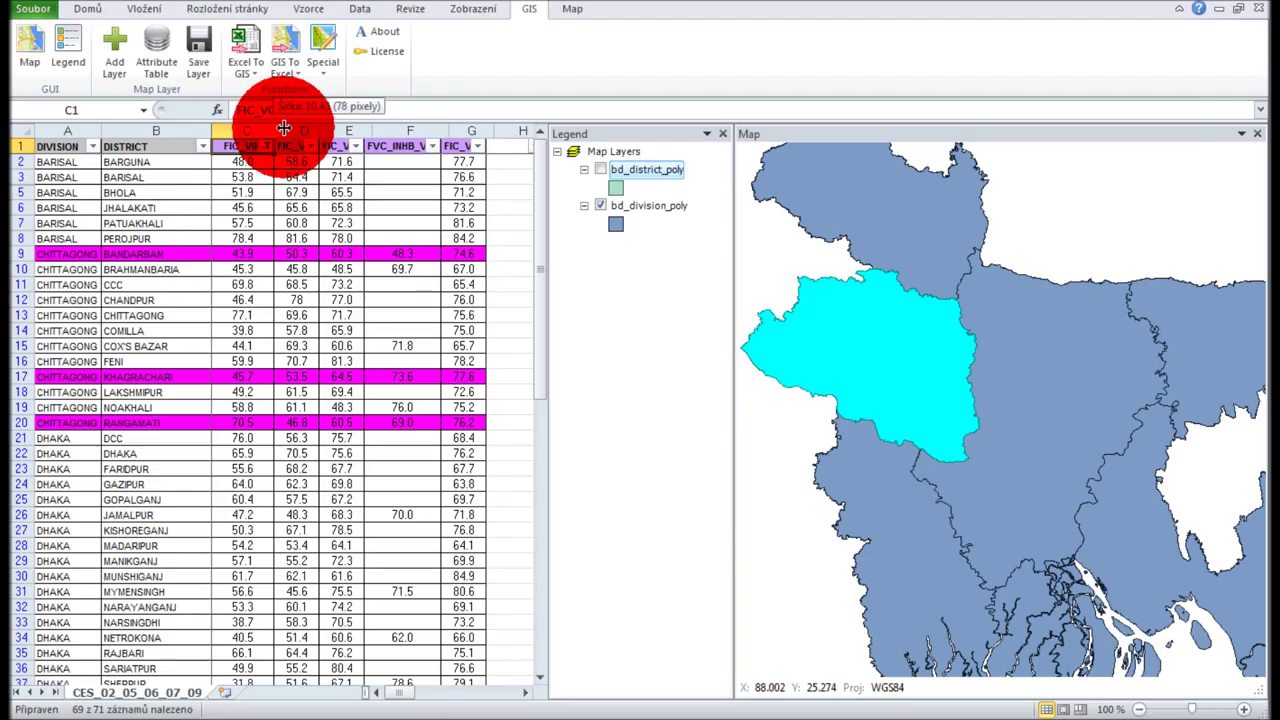
- Widen column C and open the bd_division_poly attribute table
drag(274, 137, 314, 137)
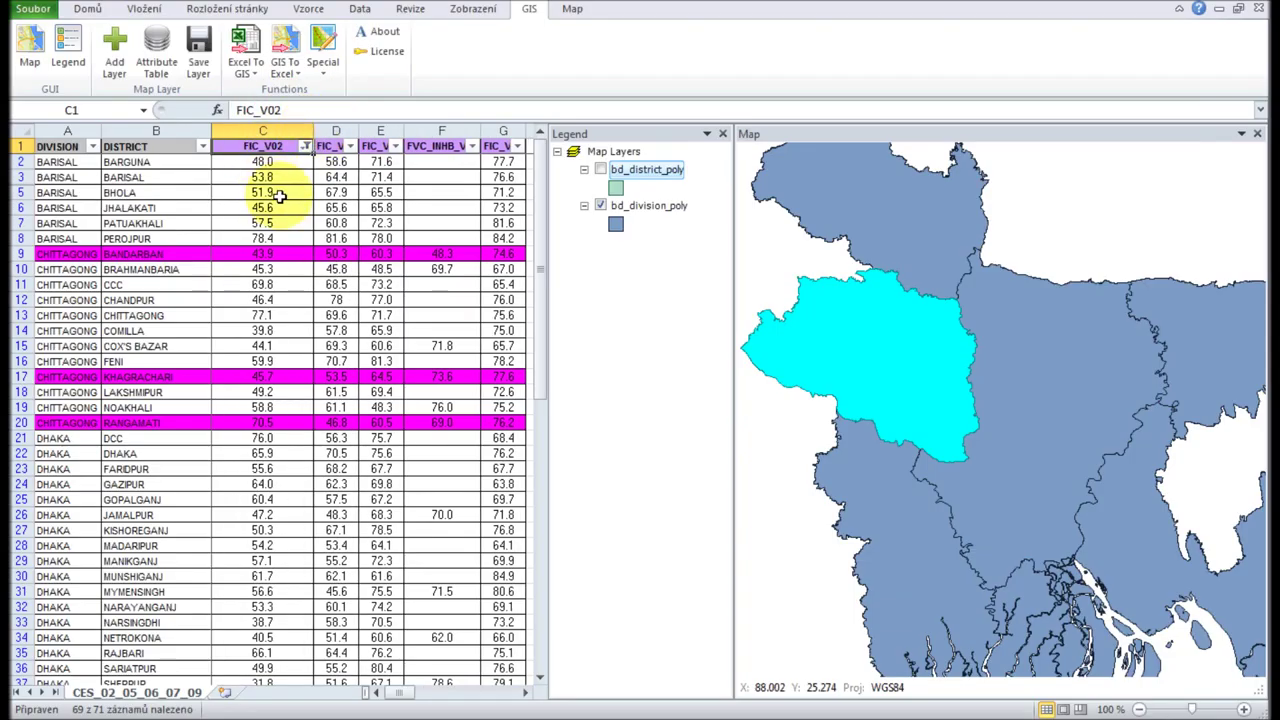
right_click(647, 207)
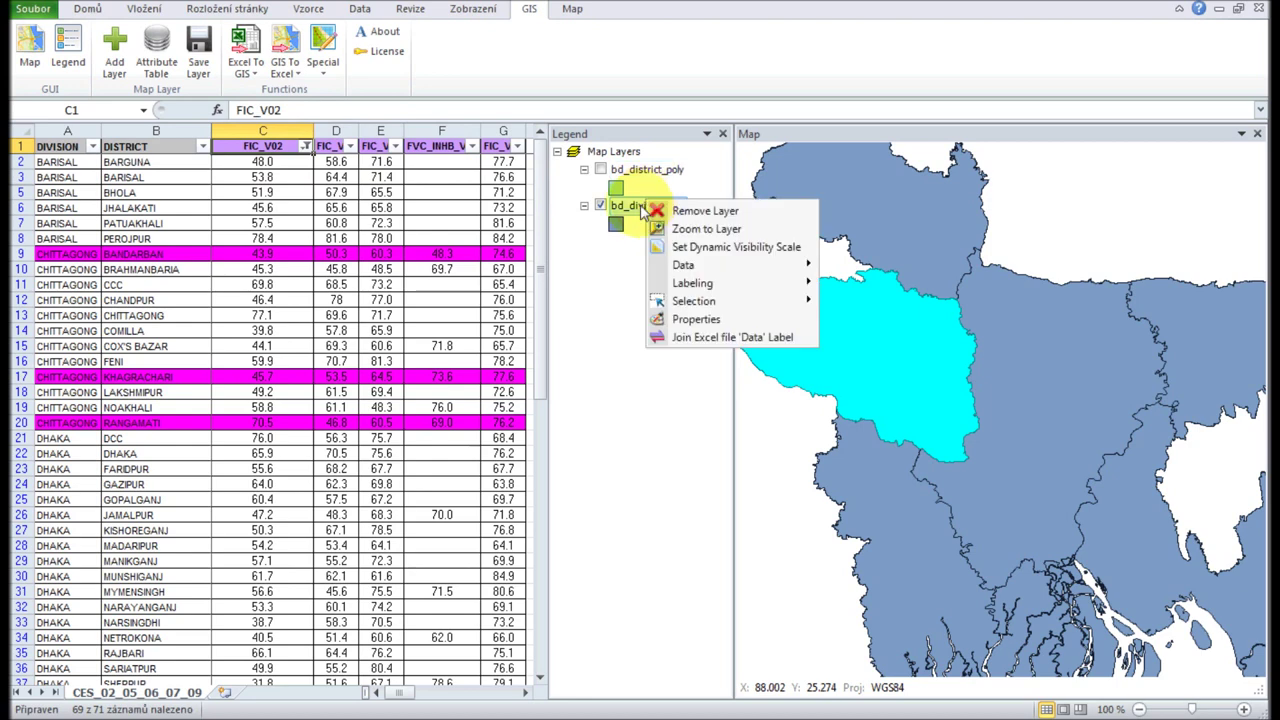
click(157, 57)
- Add an empty Double field named FIC_V02 to the division table, then close it
click(186, 206)
click(200, 229)
drag(290, 166, 314, 181)
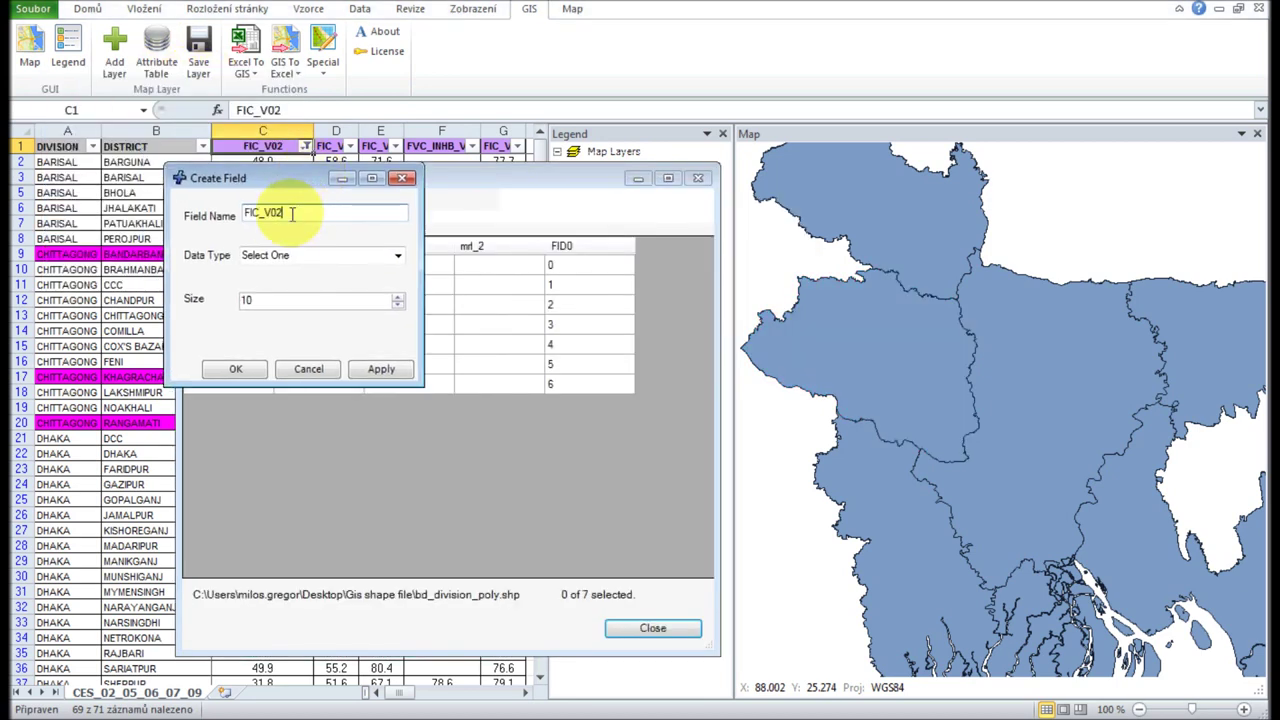
click(366, 369)
click(240, 369)
click(660, 267)
click(657, 324)
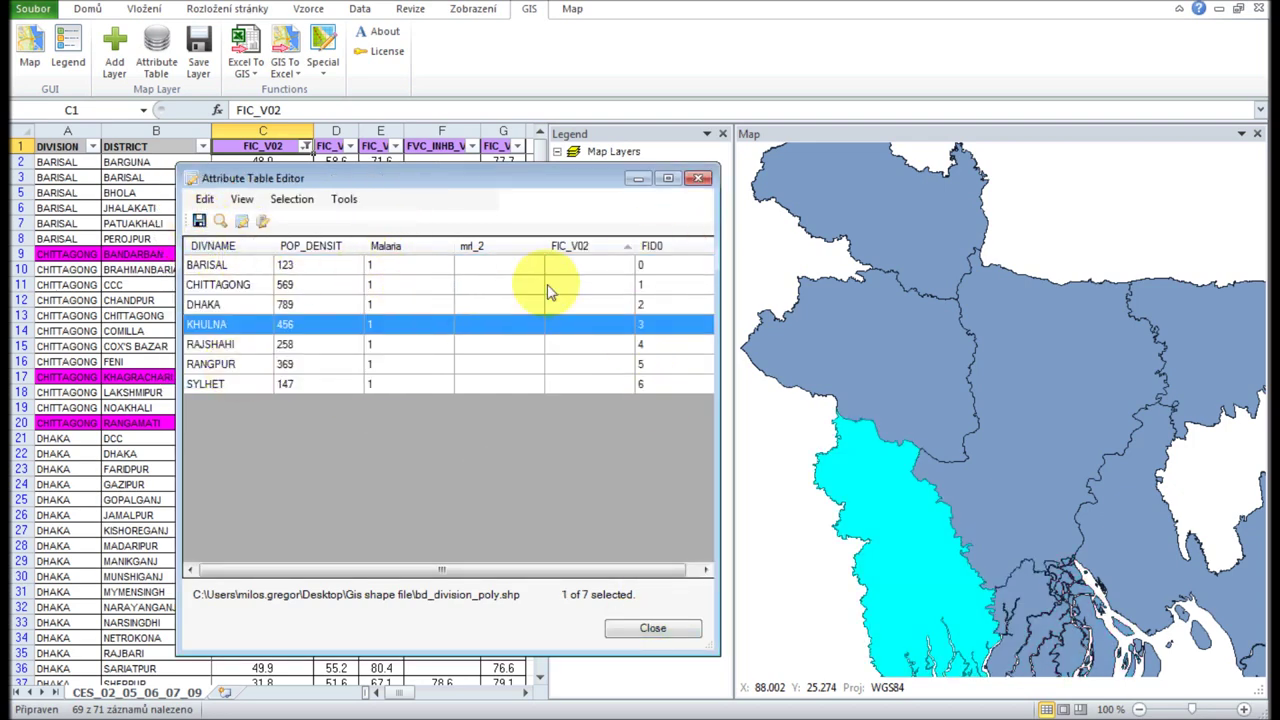
click(545, 284)
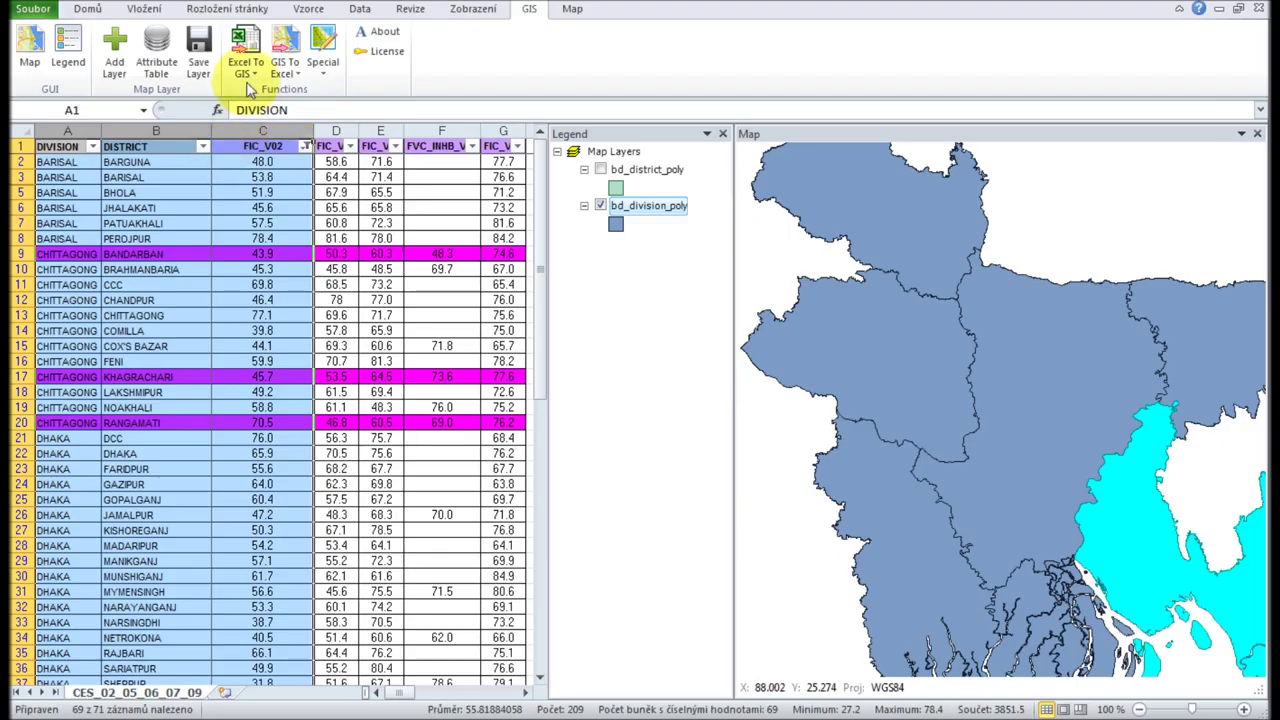
- Set up an Update Layer on bd_division_poly, matching sheet column DIVISION to field DIVNAME
click(254, 73)
click(268, 113)
click(457, 491)
click(457, 505)
click(457, 491)
click(457, 517)
click(461, 512)
click(461, 541)
click(465, 555)
click(450, 567)
click(465, 576)
click(463, 591)
- Fill division FIC_V02 with the Average of the sheet's FIC_V02 values and apply
click(465, 601)
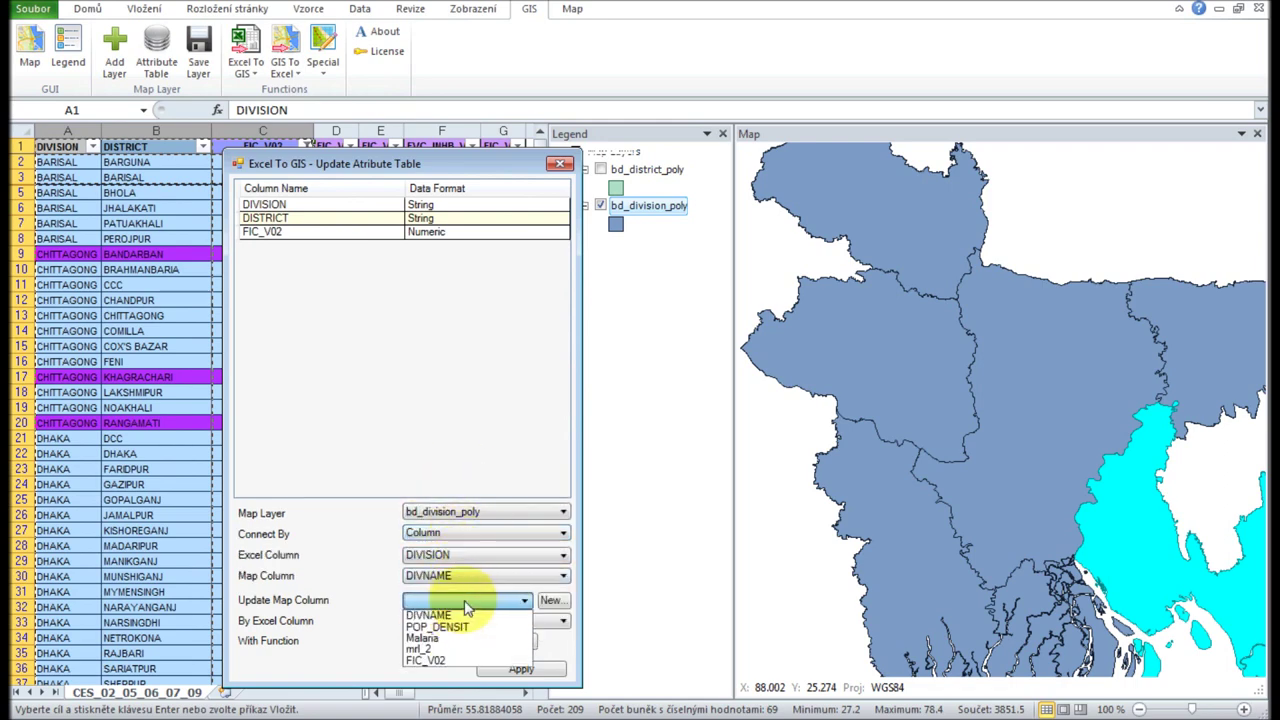
click(466, 650)
click(465, 621)
click(457, 648)
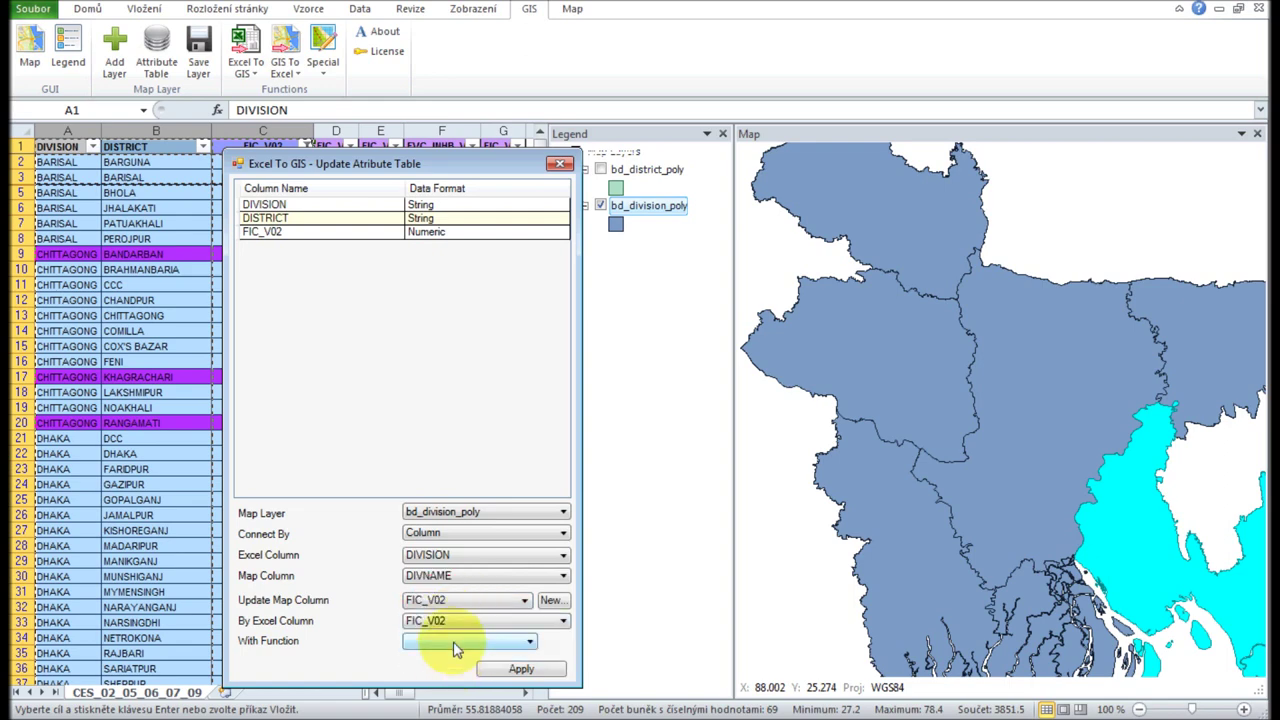
click(453, 640)
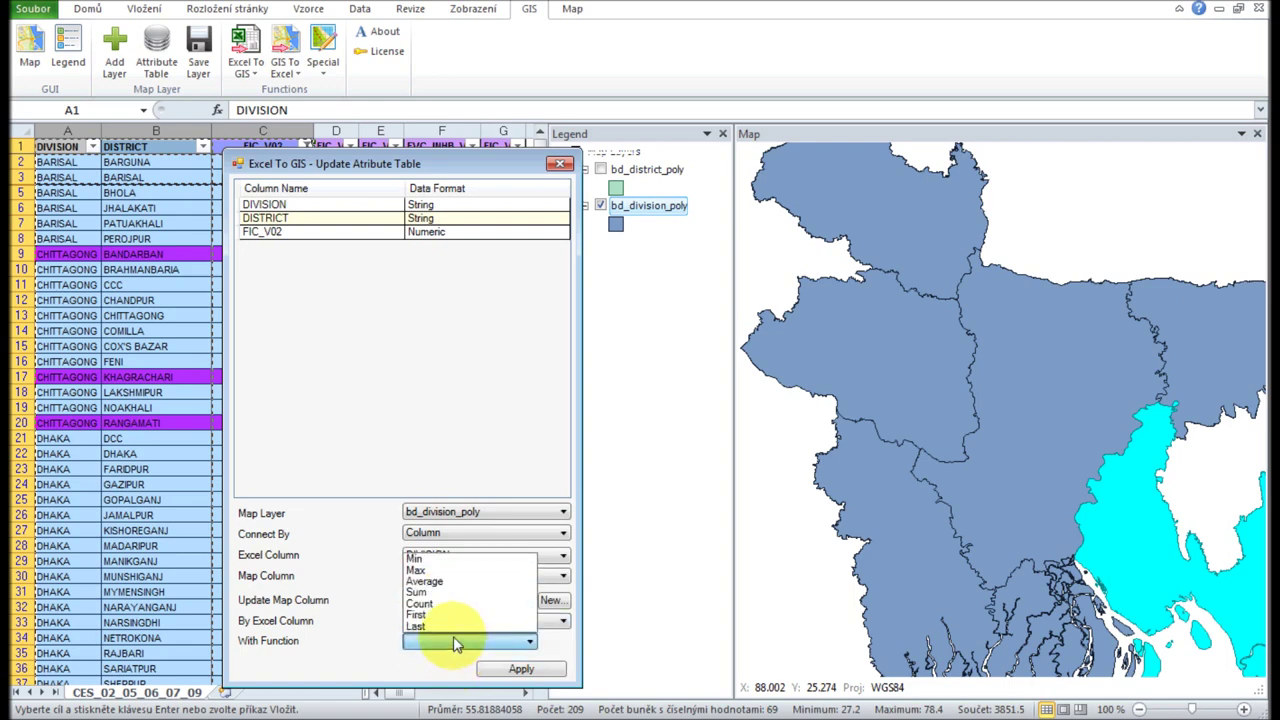
click(450, 581)
click(500, 672)
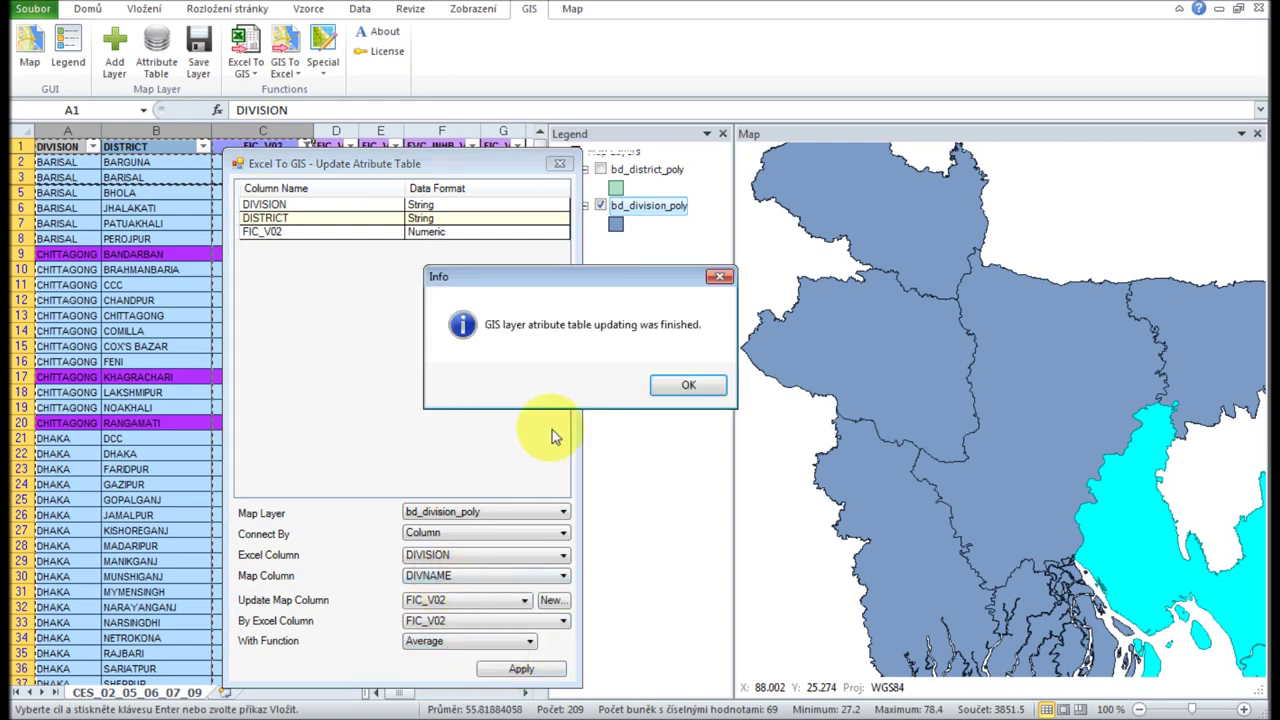
click(688, 385)
click(559, 163)
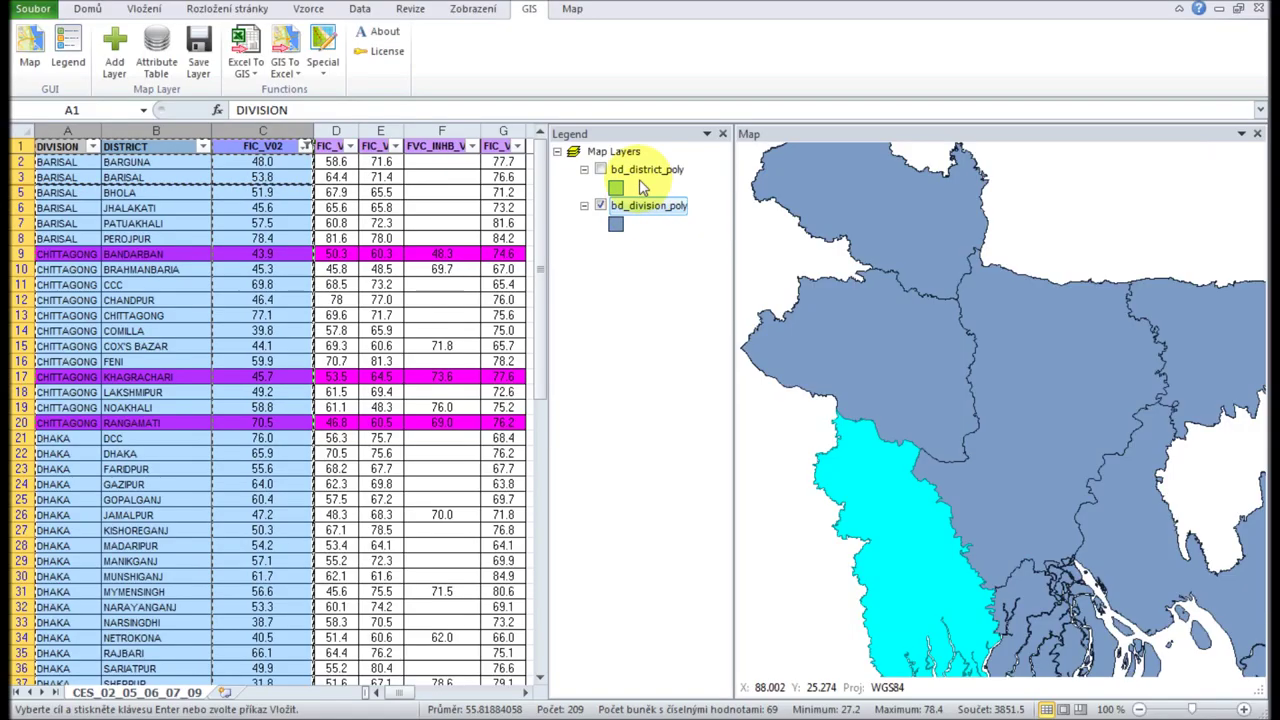
- Colour the division layer by the FIC_V02 field, adding one more class
right_click(626, 205)
click(665, 342)
click(447, 78)
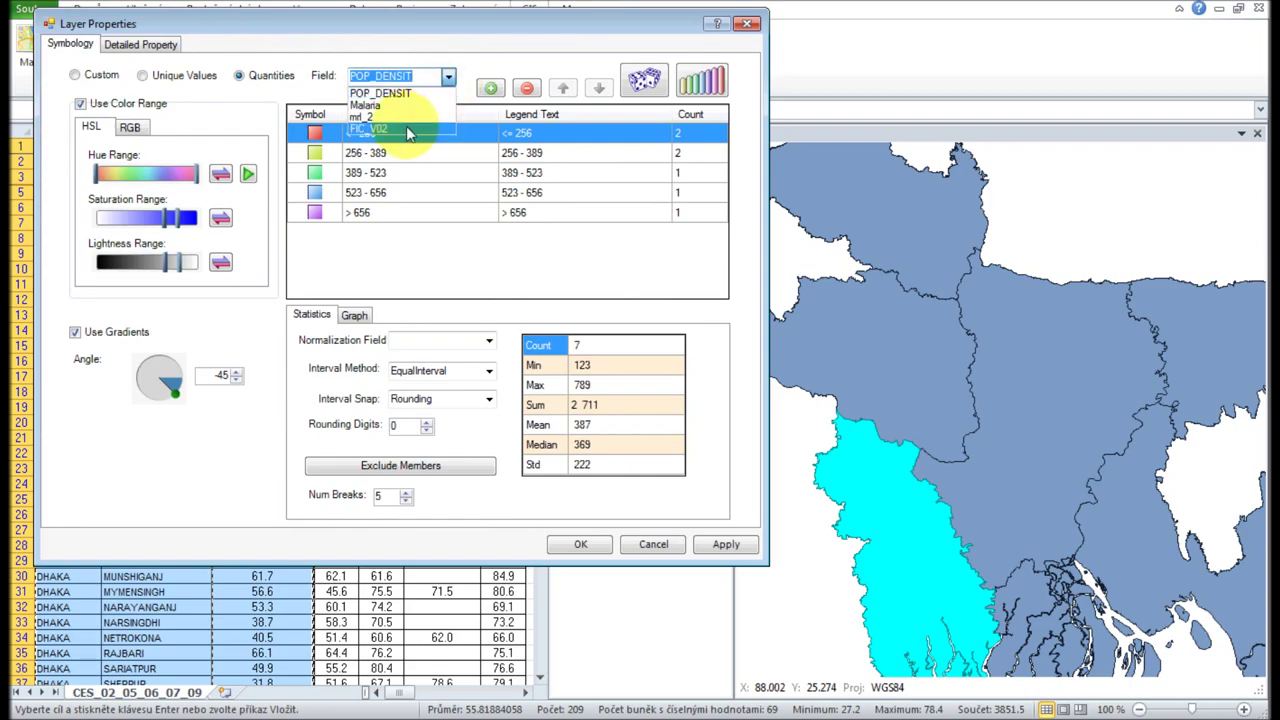
click(410, 128)
click(490, 88)
click(726, 544)
click(582, 544)
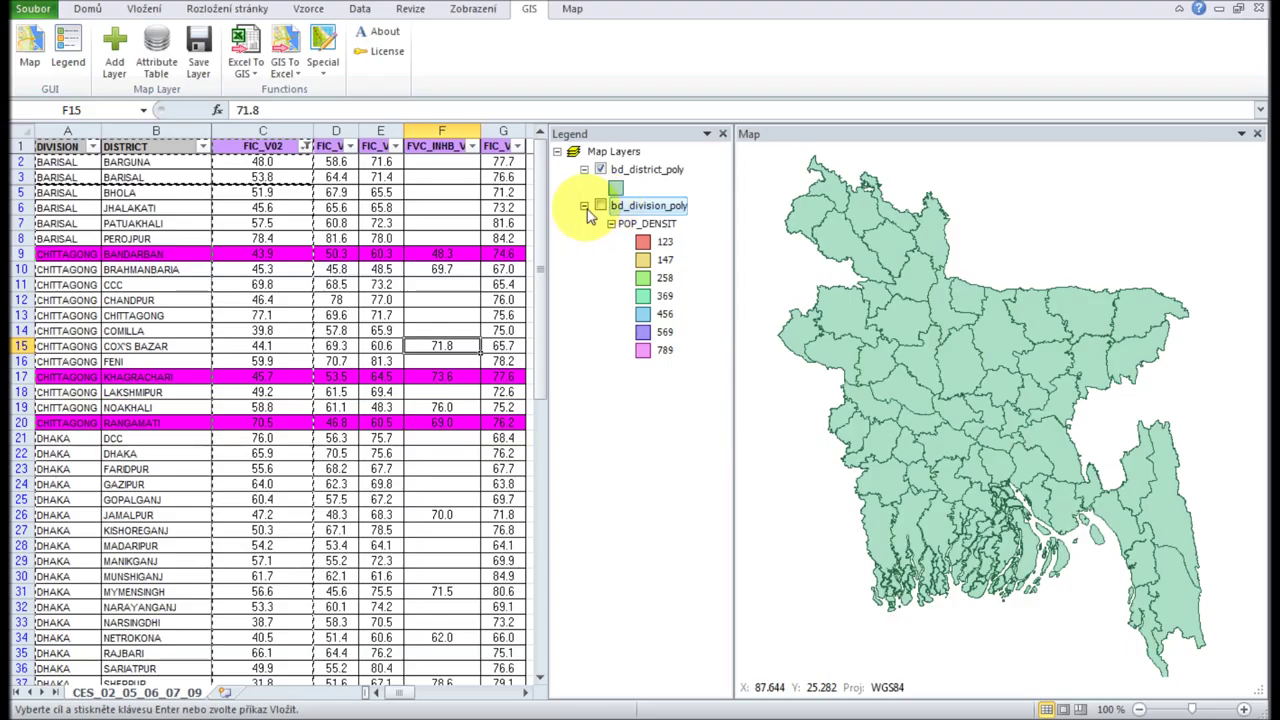
- Add a Double field FIC_V02 to the bd_district_poly attribute table
click(630, 183)
click(157, 45)
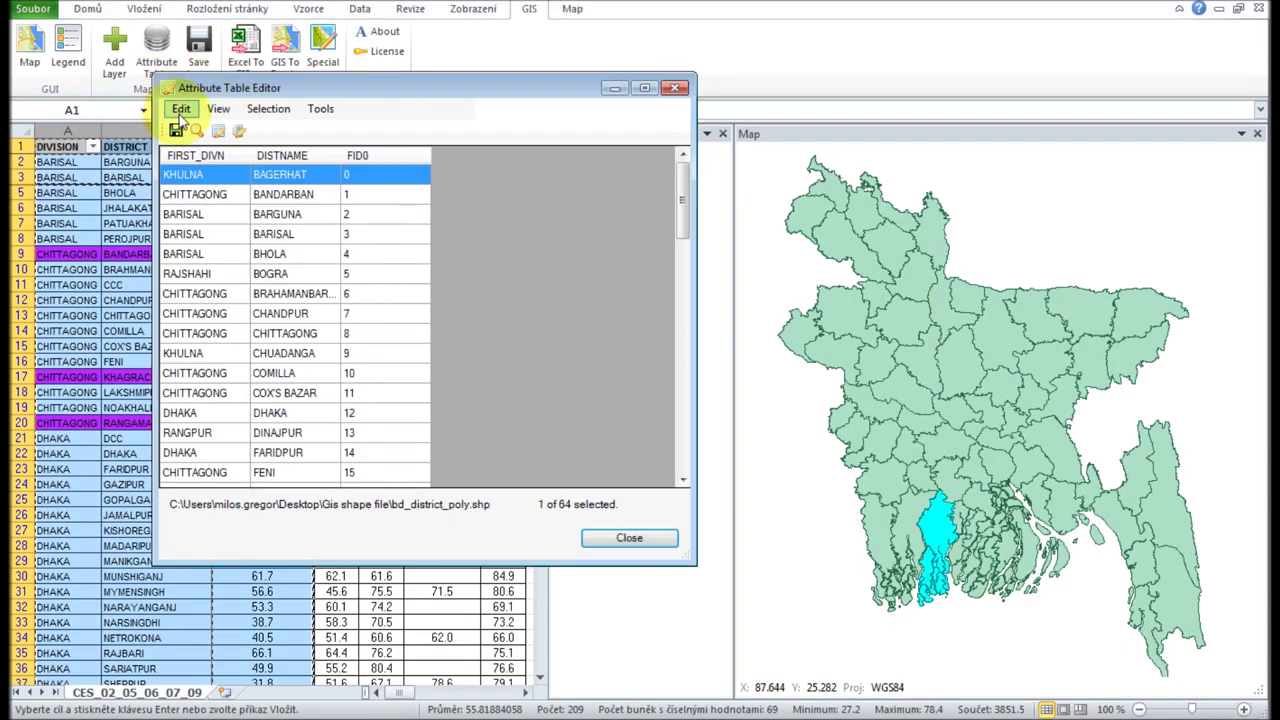
click(180, 109)
click(206, 208)
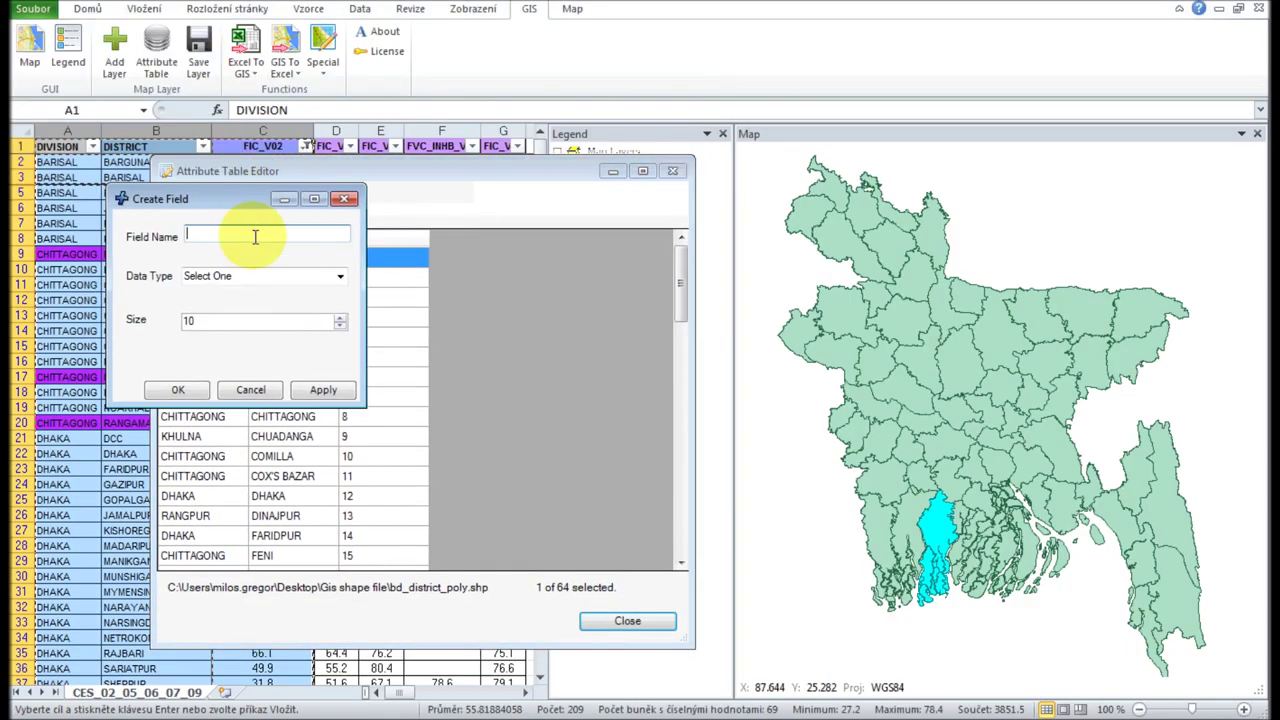
text(FIC_V02)
click(309, 272)
click(263, 297)
click(178, 389)
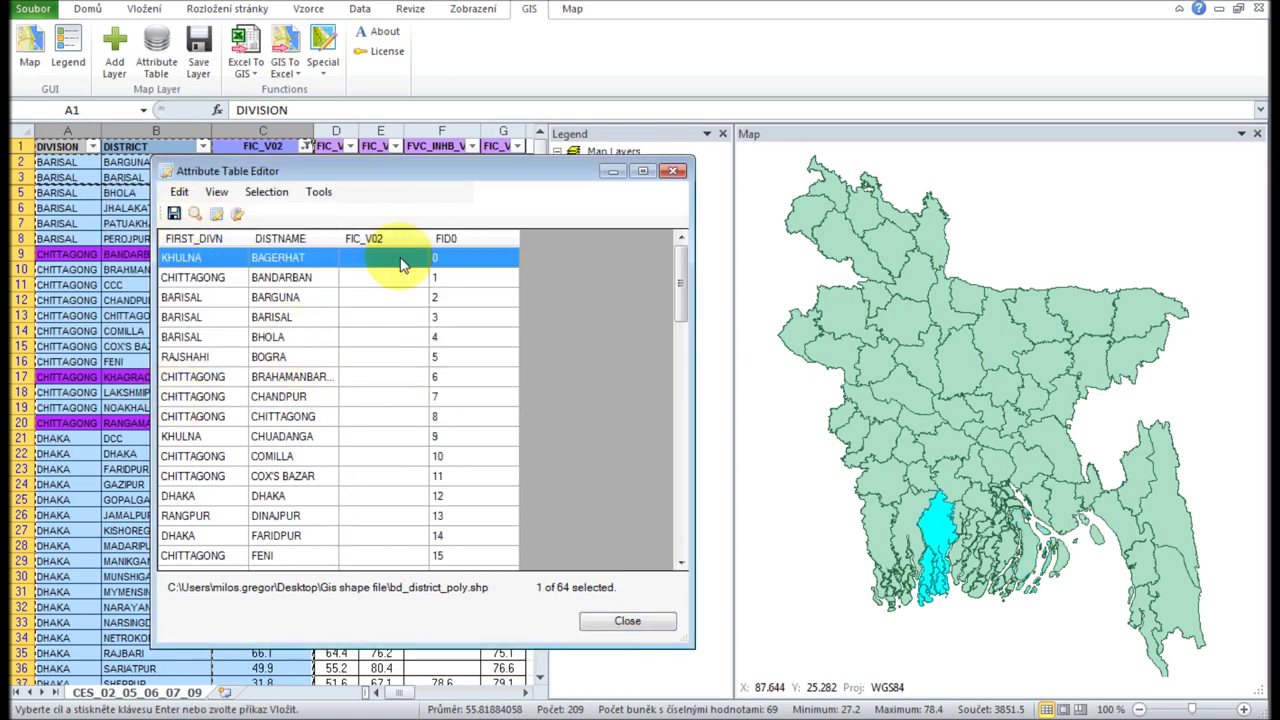
click(627, 620)
- Try building a new layer from the sheet, dismissing the numeric-columns error
click(245, 55)
click(292, 92)
click(740, 387)
click(311, 15)
- Set up an Update Layer on bd_district_poly, matching sheet column DISTRICT to field DISTNAME
click(245, 55)
click(288, 112)
click(360, 400)
click(330, 414)
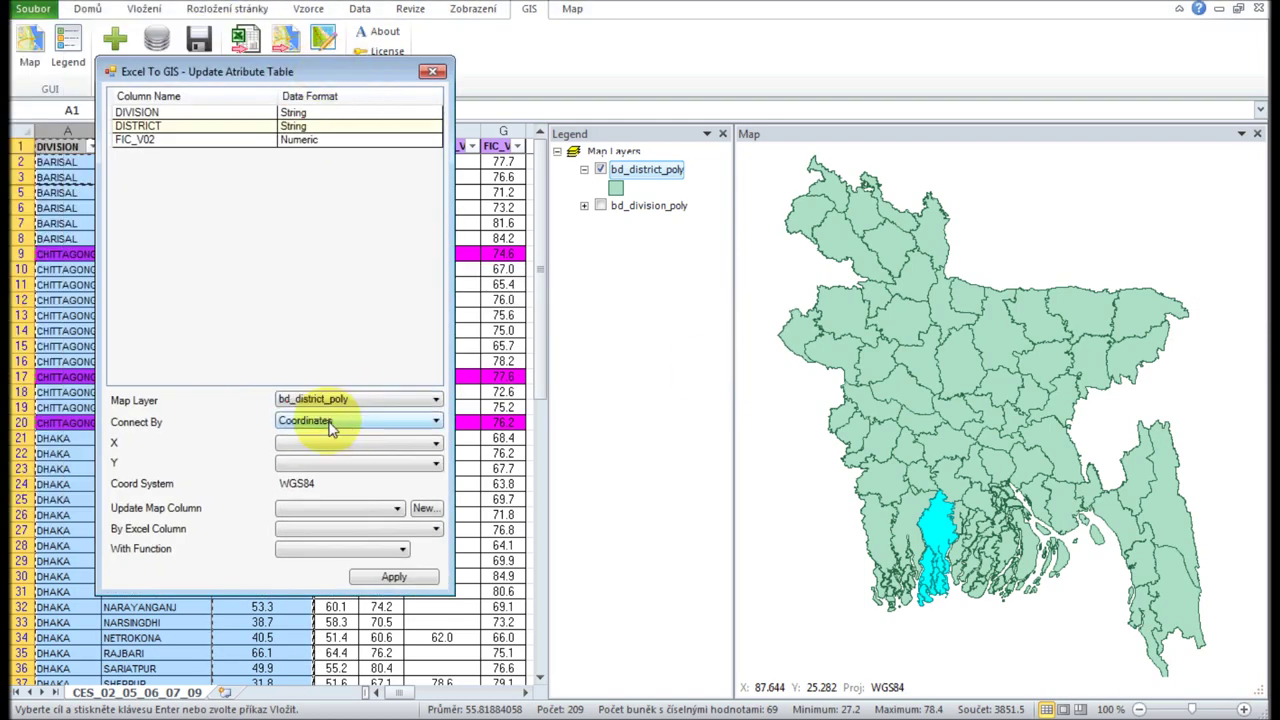
click(358, 422)
click(330, 447)
click(358, 463)
click(337, 489)
click(358, 483)
click(332, 510)
- Fill district FIC_V02 from the sheet's FIC_V02 using First, apply, and check the table
click(340, 508)
click(310, 551)
click(358, 528)
click(310, 568)
click(316, 620)
click(393, 577)
click(705, 361)
click(432, 71)
click(157, 40)
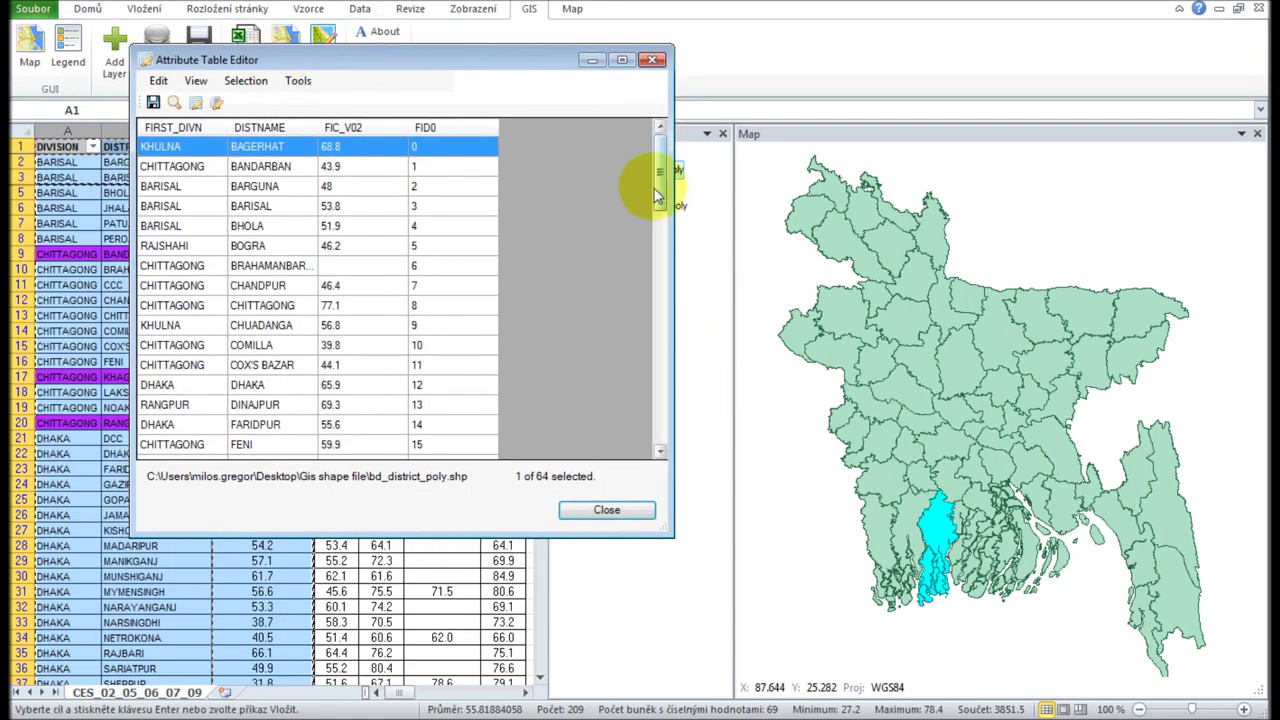
click(651, 58)
right_click(640, 170)
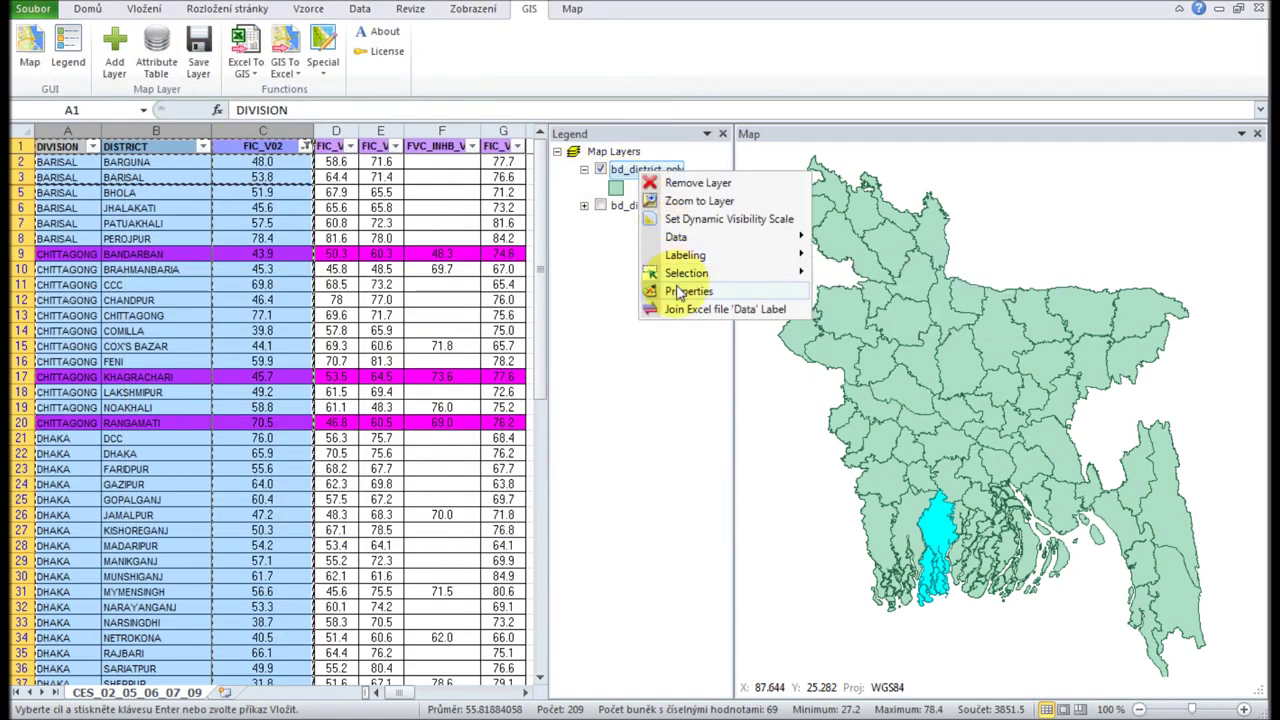
- Shade districts by FIC_V02 quantity classes with gradient fills turned off
click(745, 290)
click(247, 135)
click(734, 606)
click(83, 391)
click(734, 606)
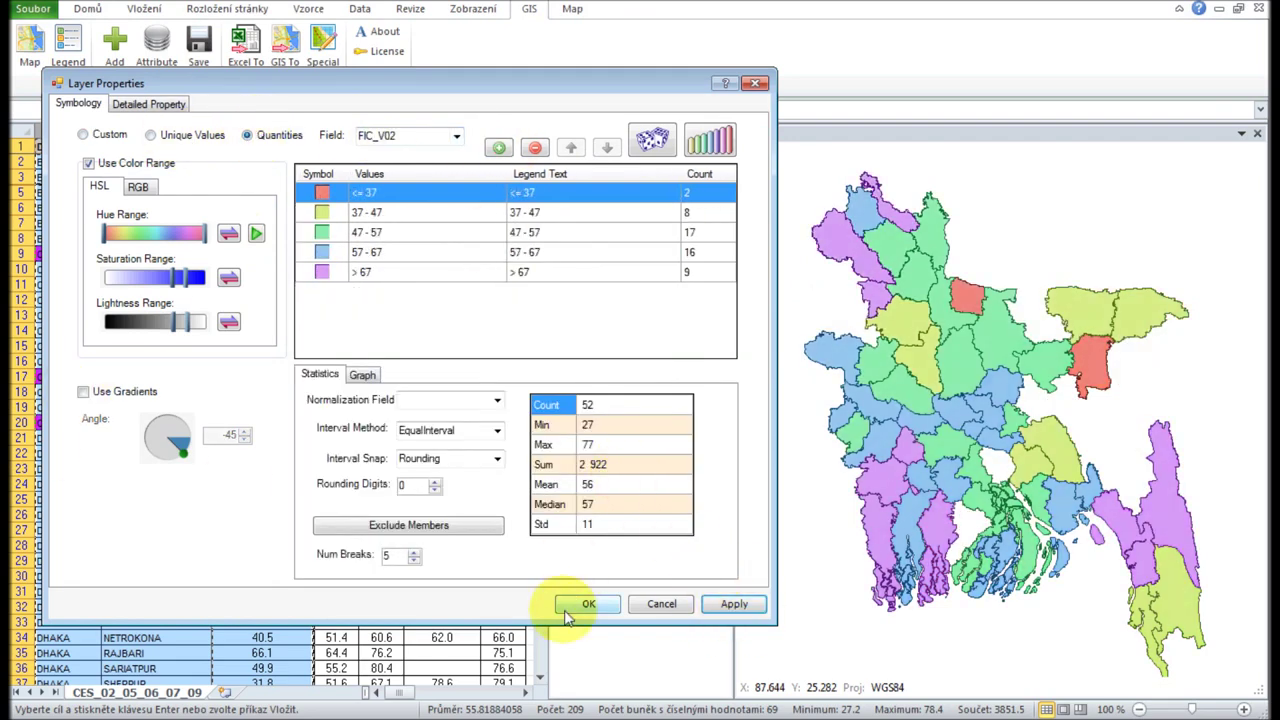
click(589, 604)
- Label each district with its [FIC_V02] value using a halo, then inspect the map
right_click(635, 172)
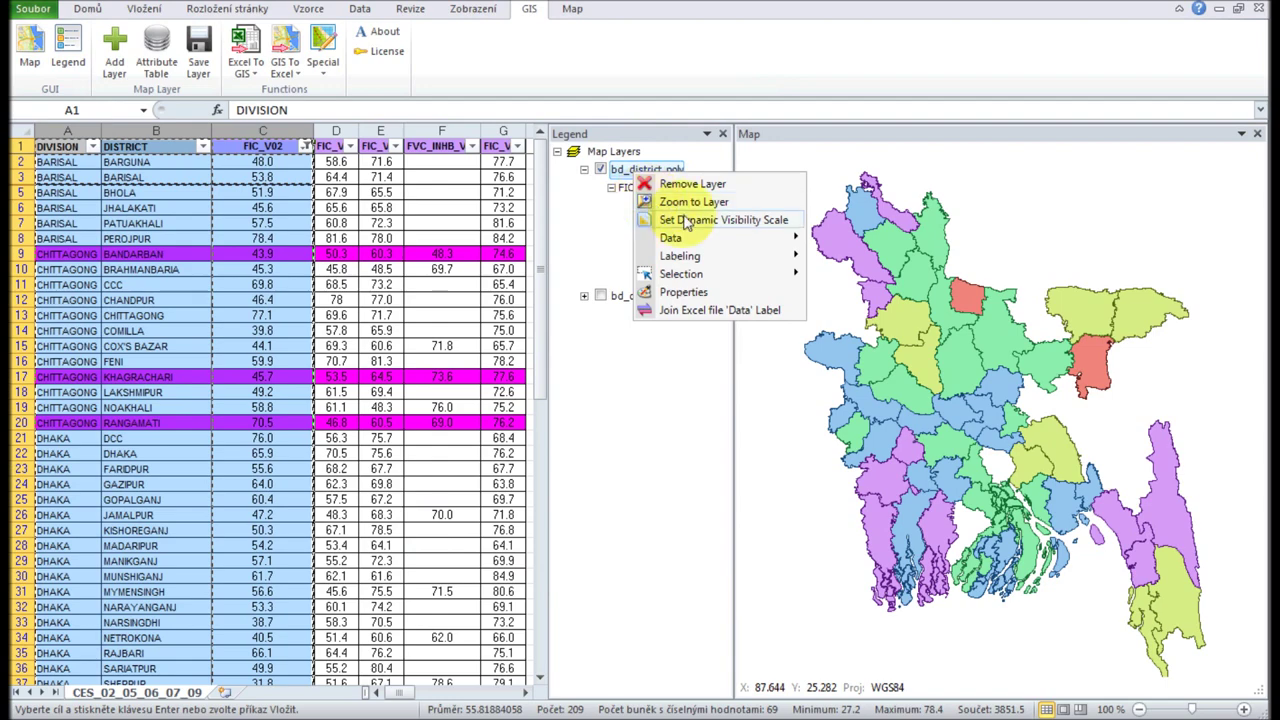
click(860, 256)
double_click(560, 186)
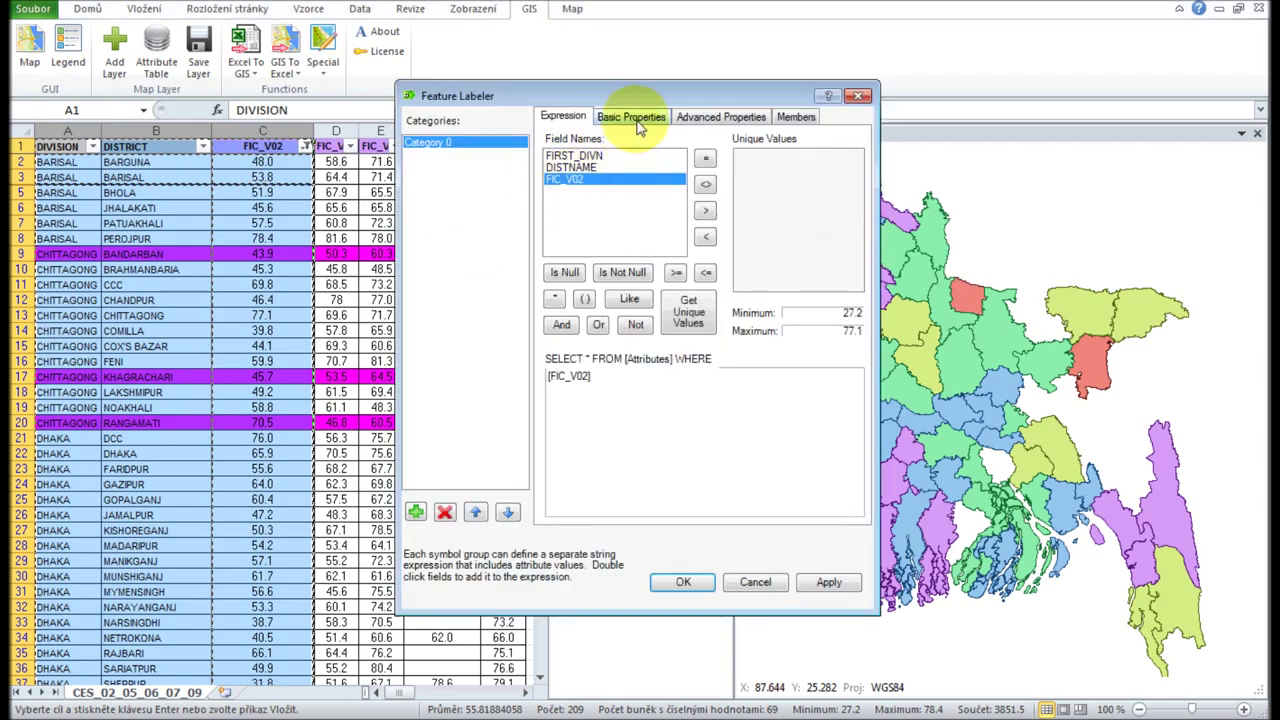
click(712, 115)
click(555, 229)
click(683, 582)
scroll(880, 440, up, 5)
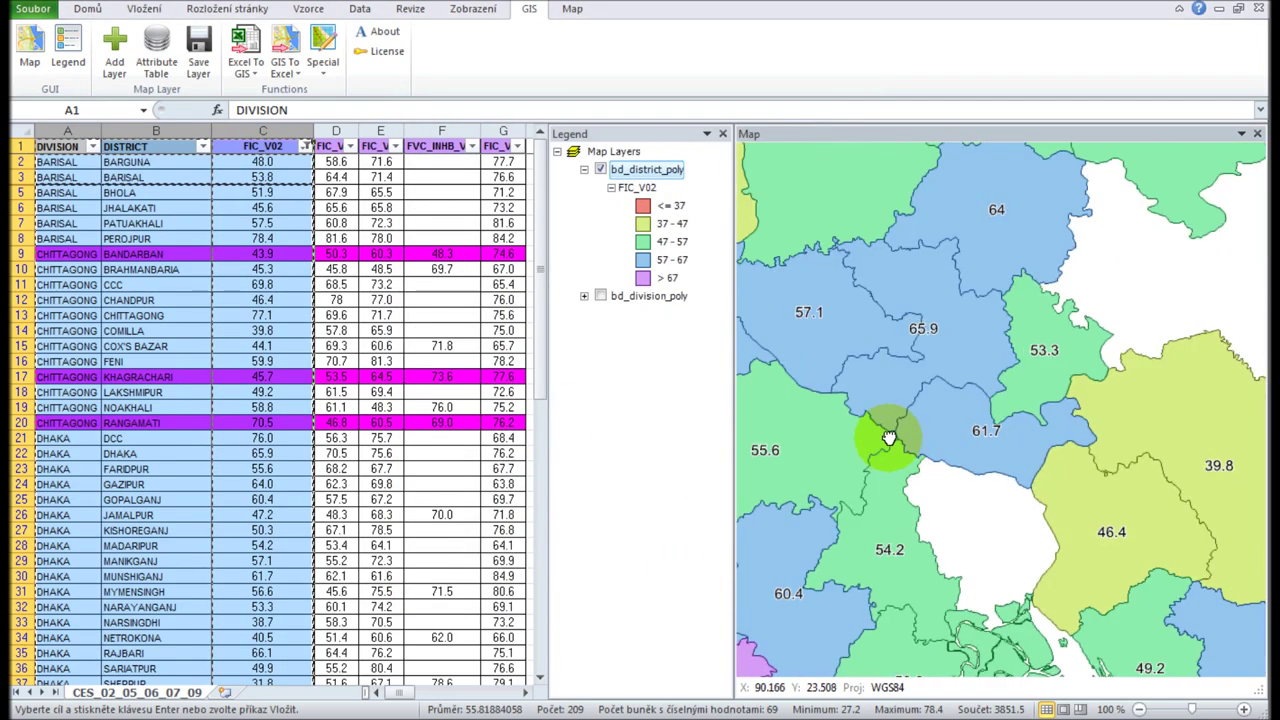
drag(900, 445, 937, 341)
scroll(906, 437, up, 2)
scroll(1006, 391, down, 3)
scroll(1075, 434, down, 2)
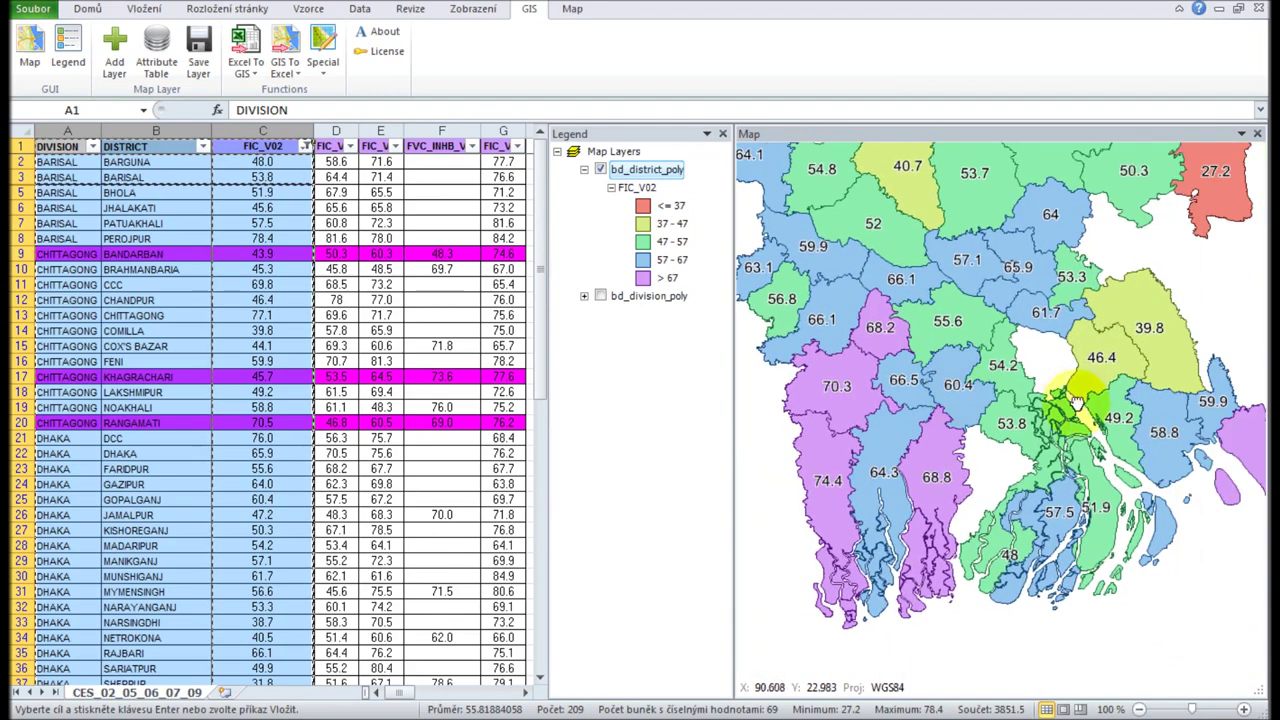
scroll(933, 420, up, 1)
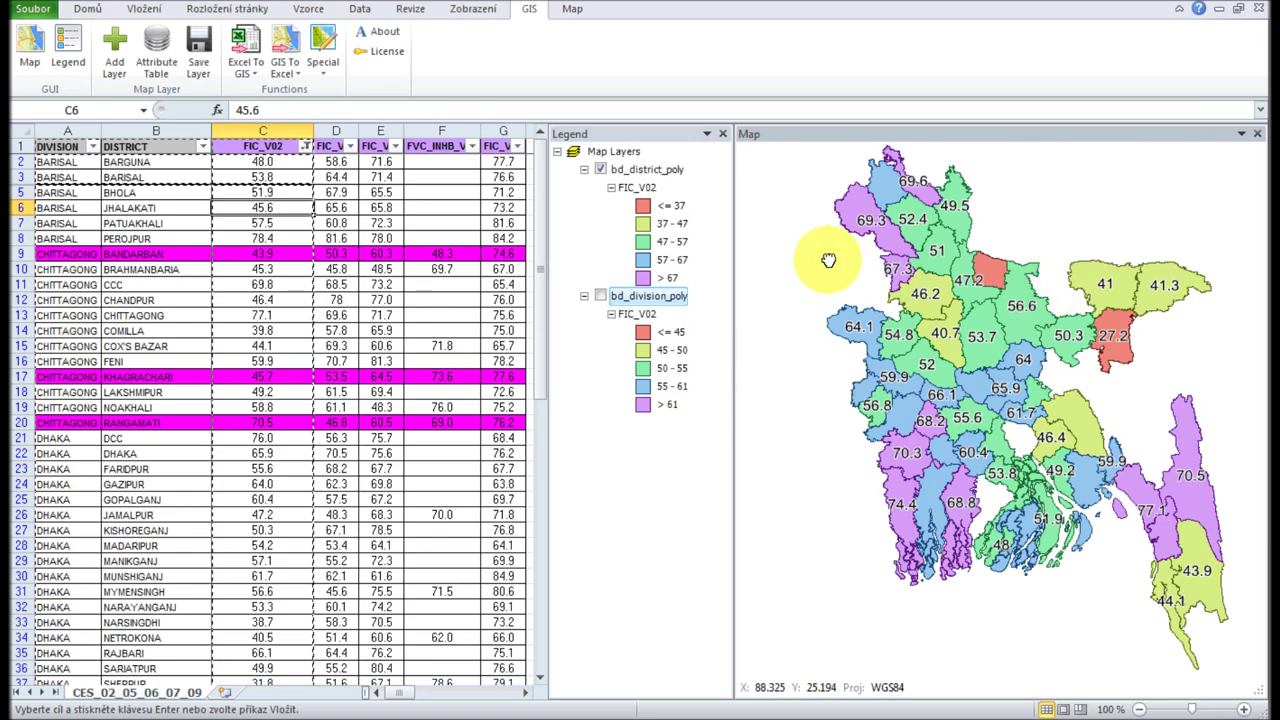
- Open a print layout of the district map, enlarge it, and place the map at the page top
right_click(805, 230)
click(845, 527)
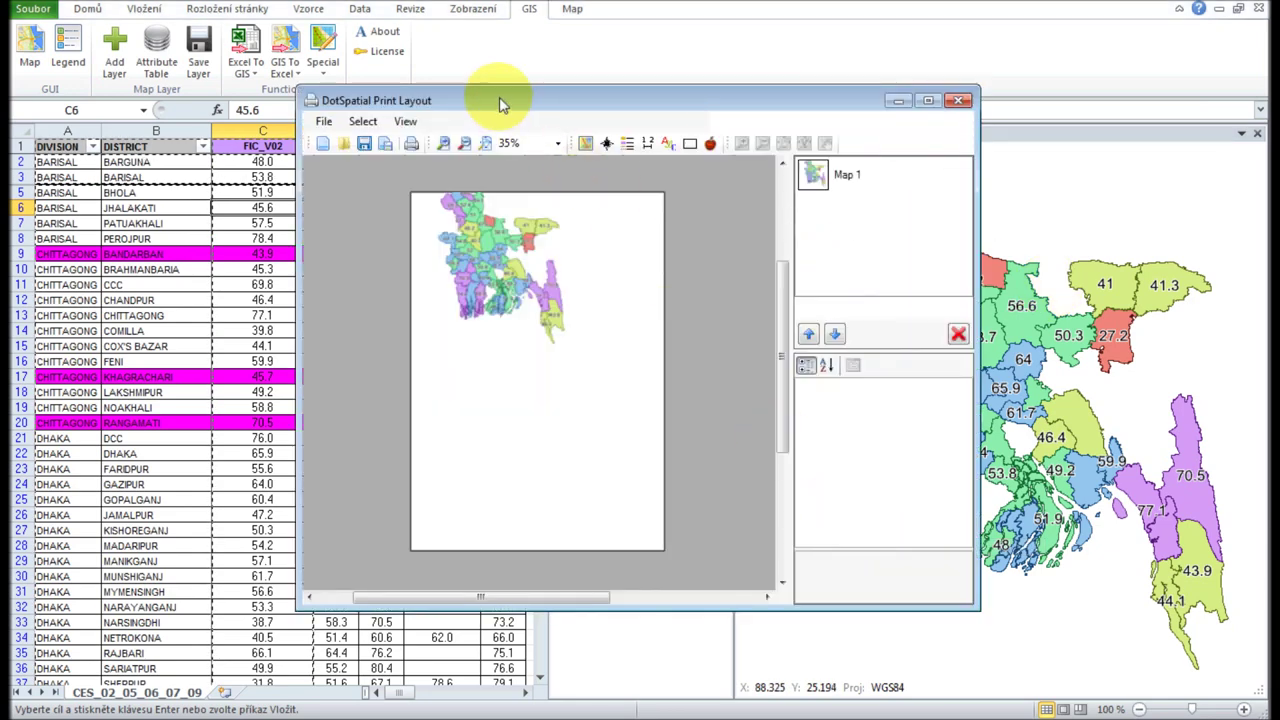
drag(500, 103, 334, 63)
drag(815, 573, 1197, 660)
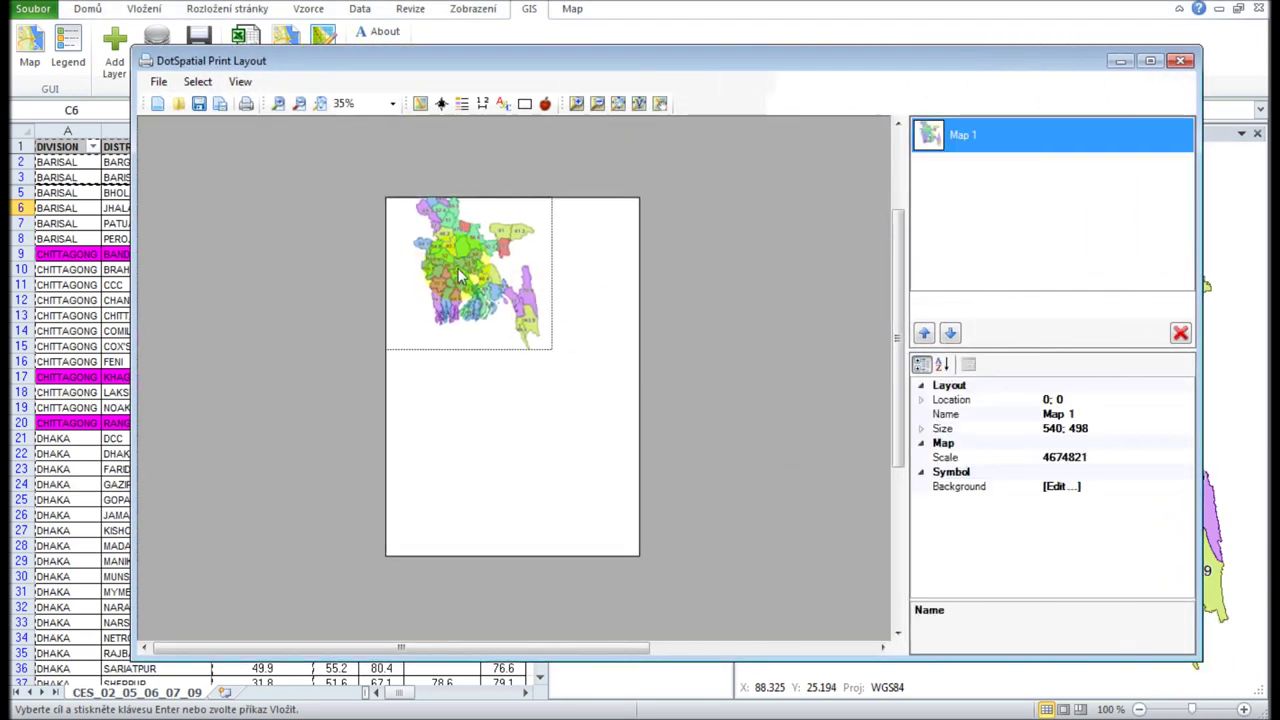
drag(450, 265, 463, 288)
- Add a scale bar below the map and zoom the page to 75%
click(477, 437)
click(482, 103)
drag(421, 357, 503, 375)
click(769, 190)
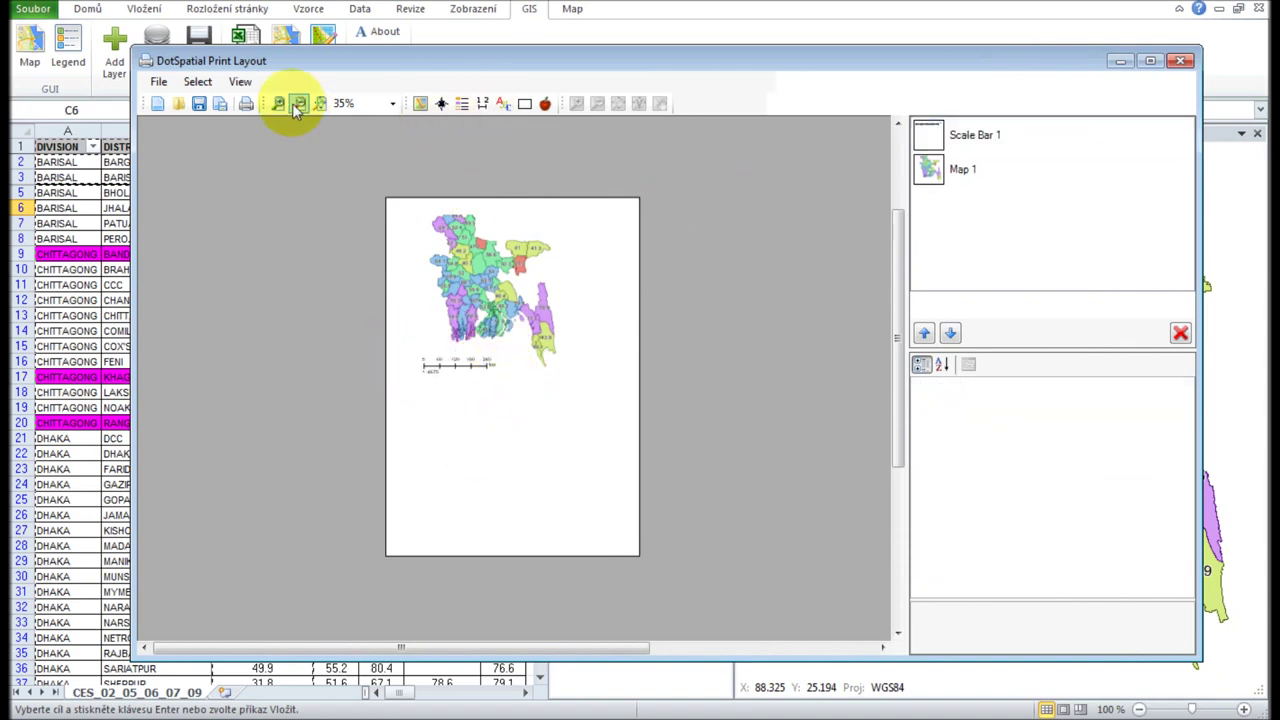
click(278, 103)
mouse_move(897, 400)
mouse_down()
mouse_move(920, 301)
mouse_move(765, 395)
mouse_up()
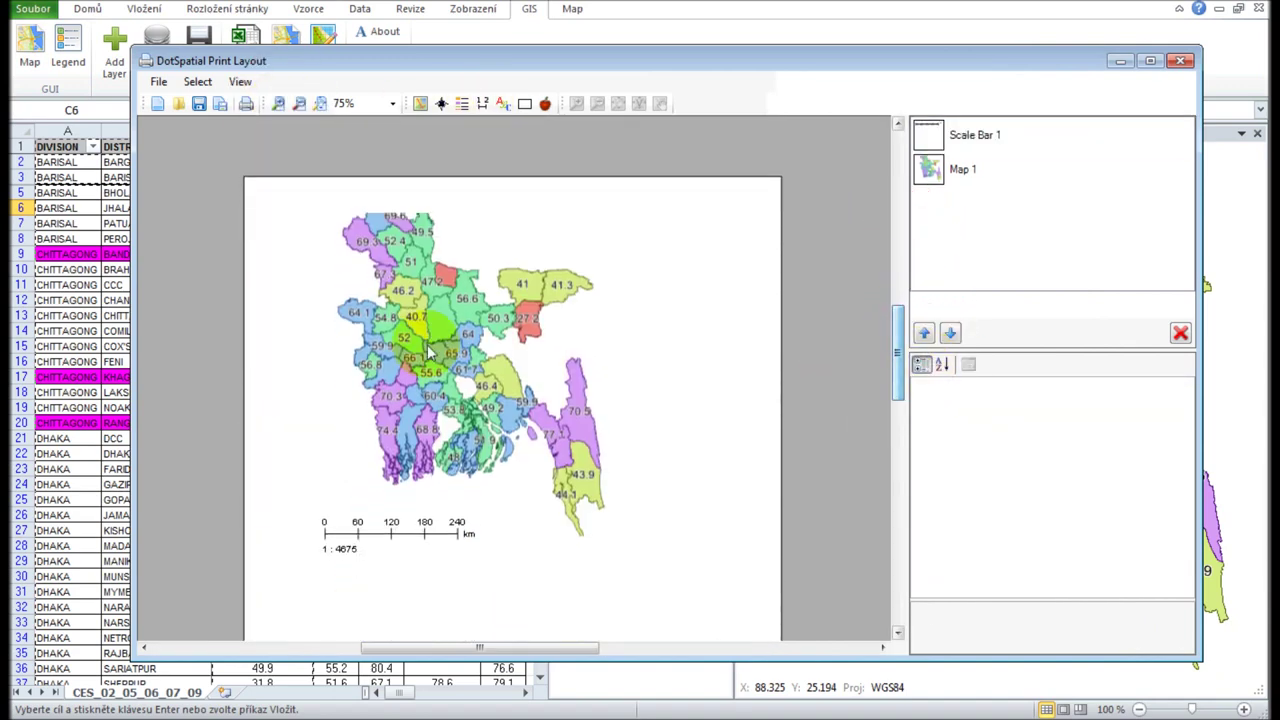
- Insert a legend box and move it up beside the map
click(462, 103)
drag(307, 574, 636, 632)
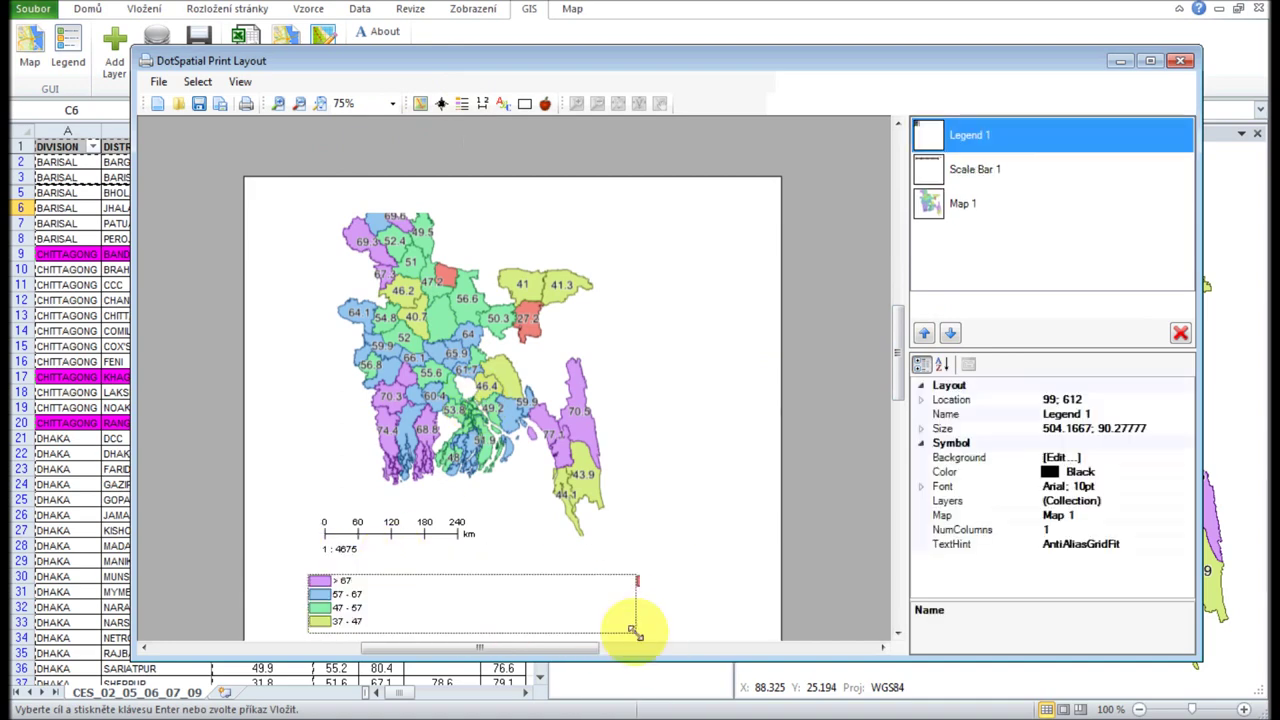
scroll(897, 393, down, 1)
click(497, 568)
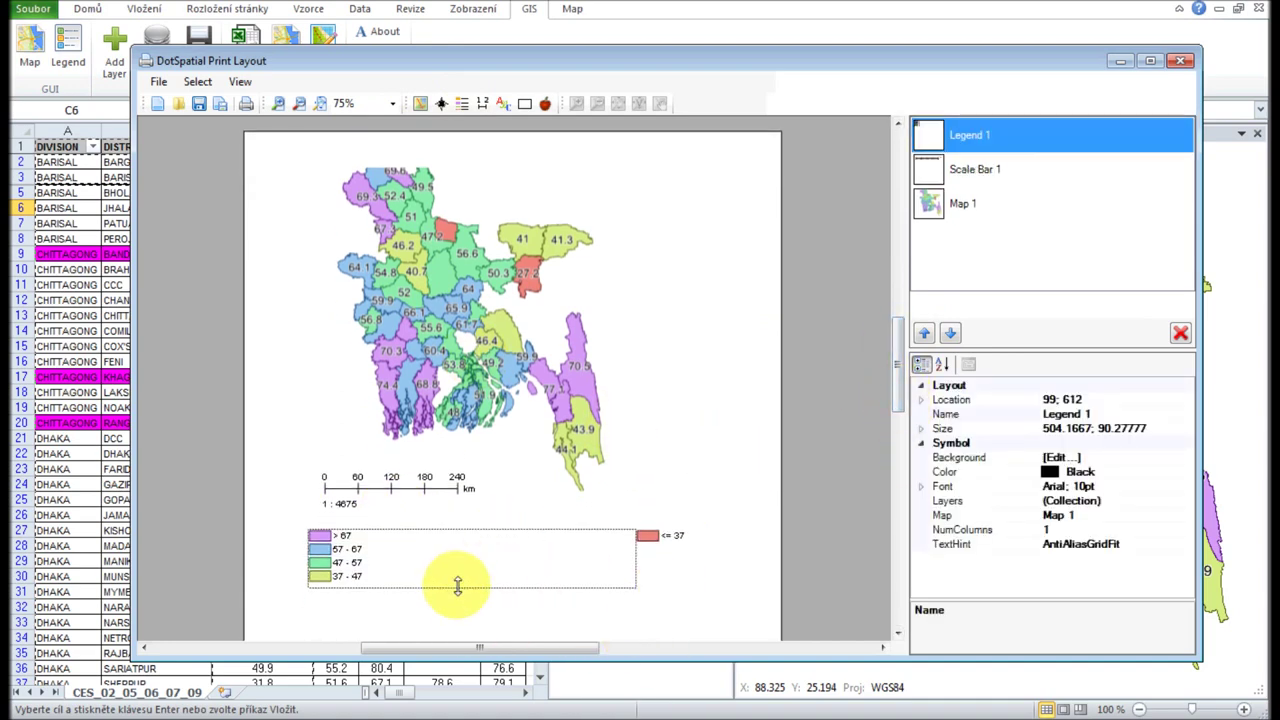
click(677, 557)
drag(321, 554, 677, 373)
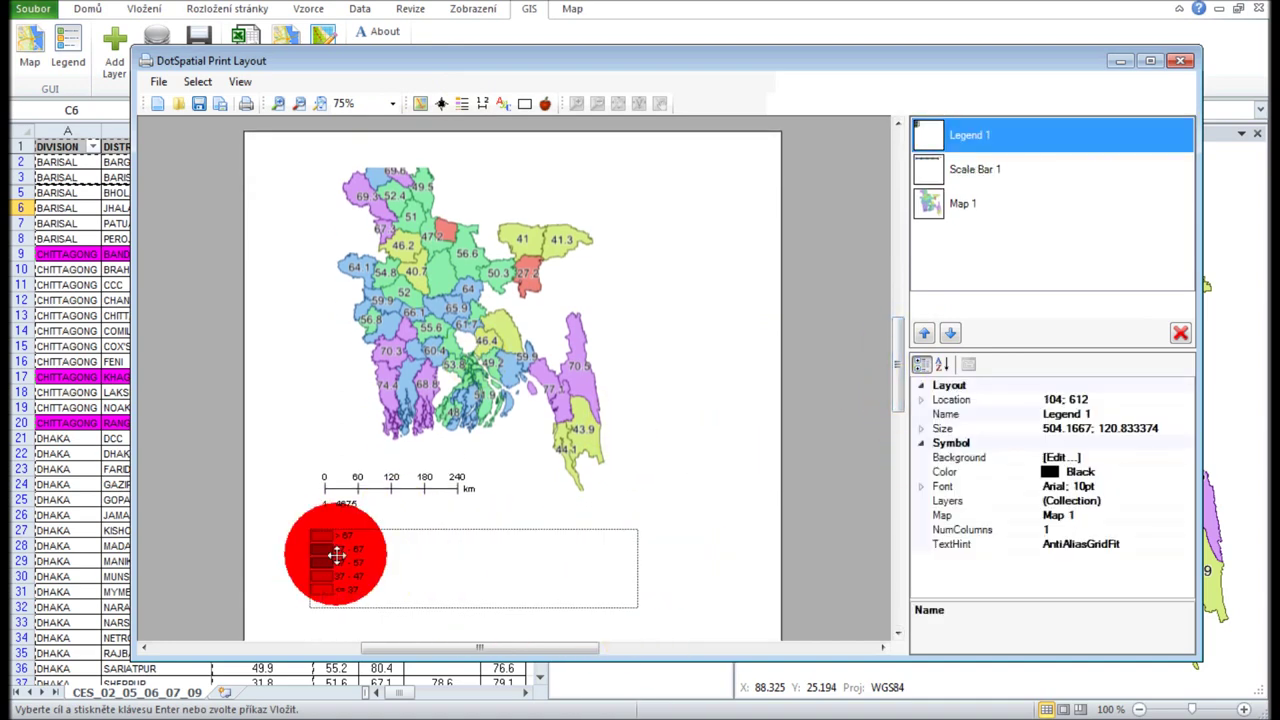
click(677, 514)
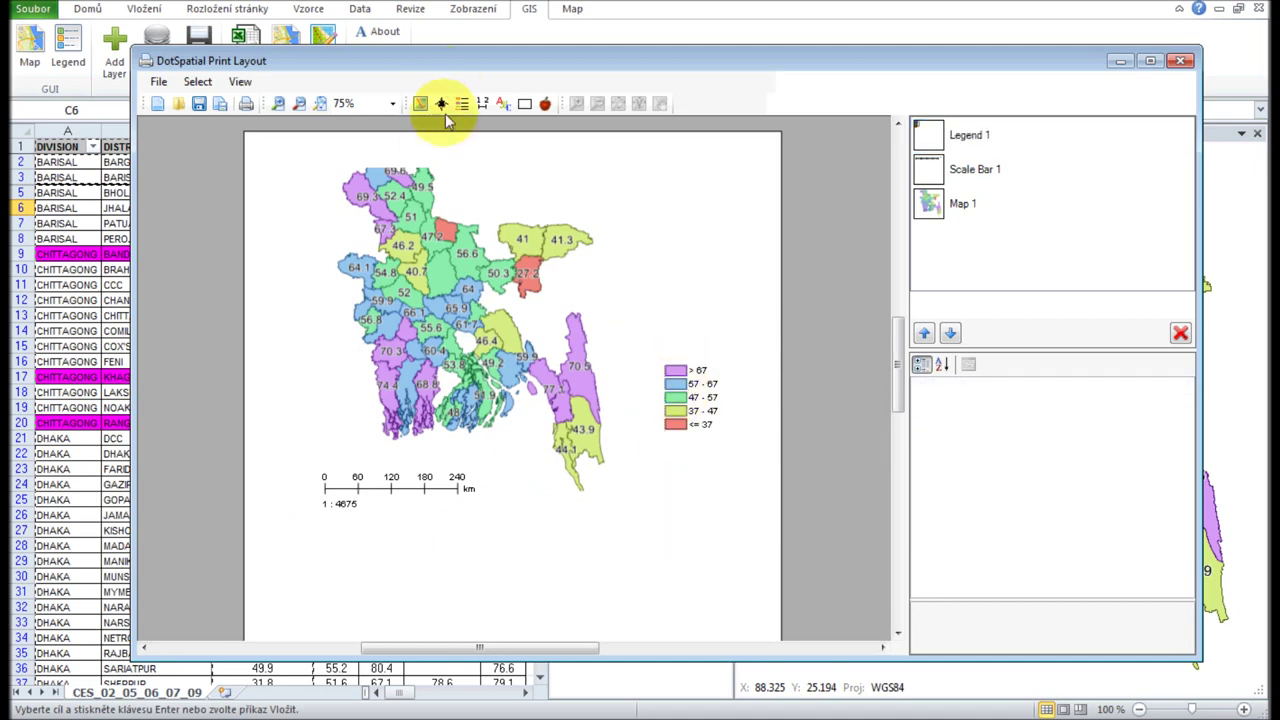
- Add a red 20pt 'Legend' title text box just above the legend
click(502, 104)
click(654, 330)
click(1005, 512)
click(1180, 471)
click(1183, 471)
click(1040, 647)
click(922, 501)
click(958, 541)
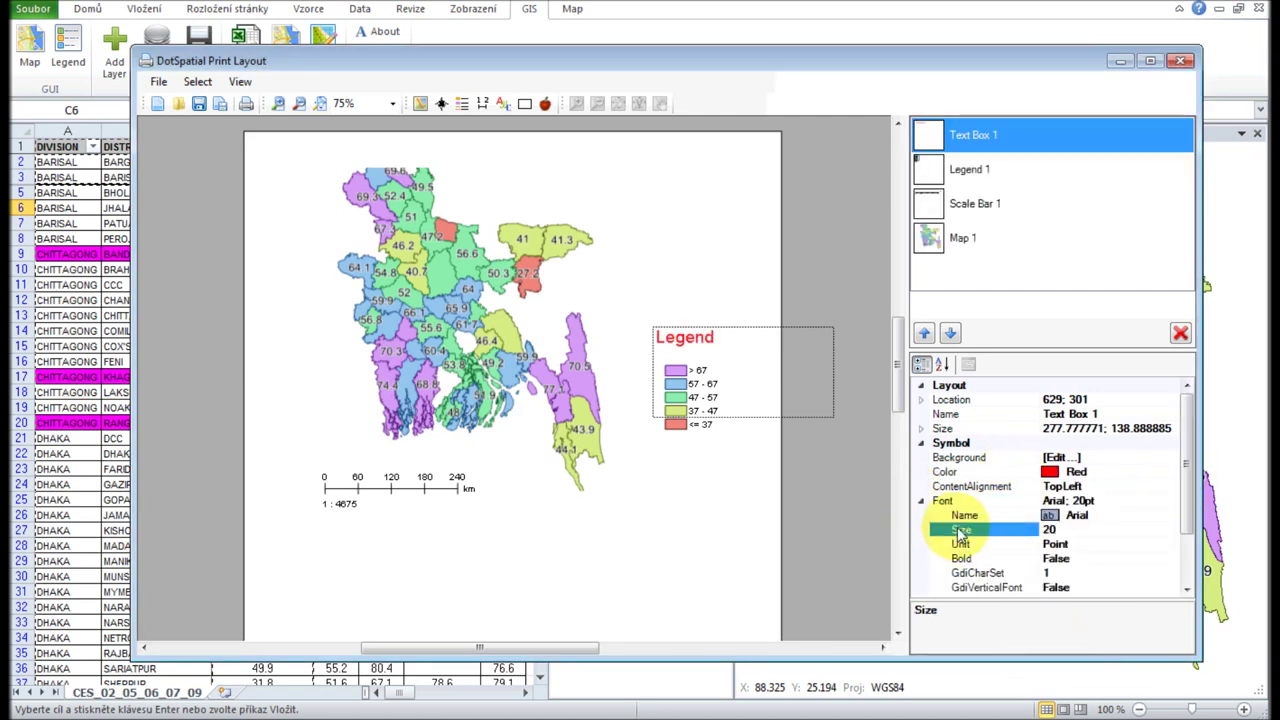
click(729, 543)
click(663, 345)
drag(666, 340, 676, 348)
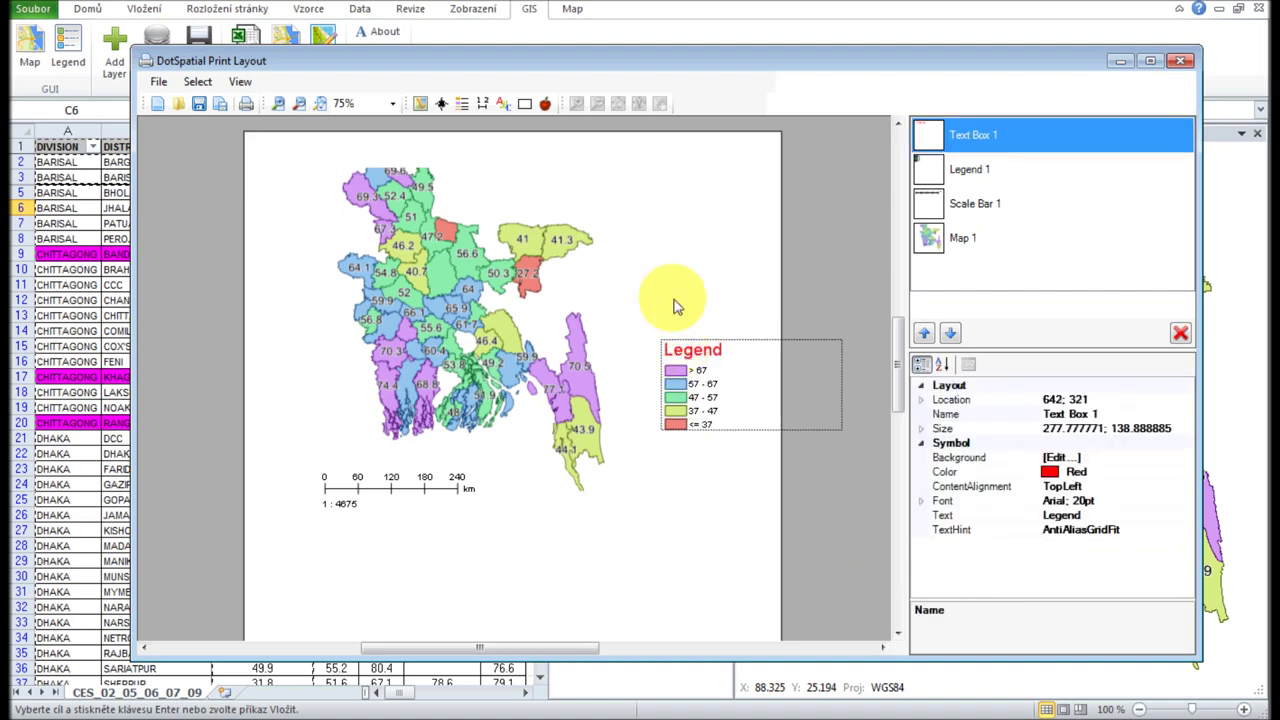
- Place a north arrow above the legend
click(651, 349)
click(441, 103)
drag(649, 224, 715, 285)
click(626, 316)
click(568, 608)
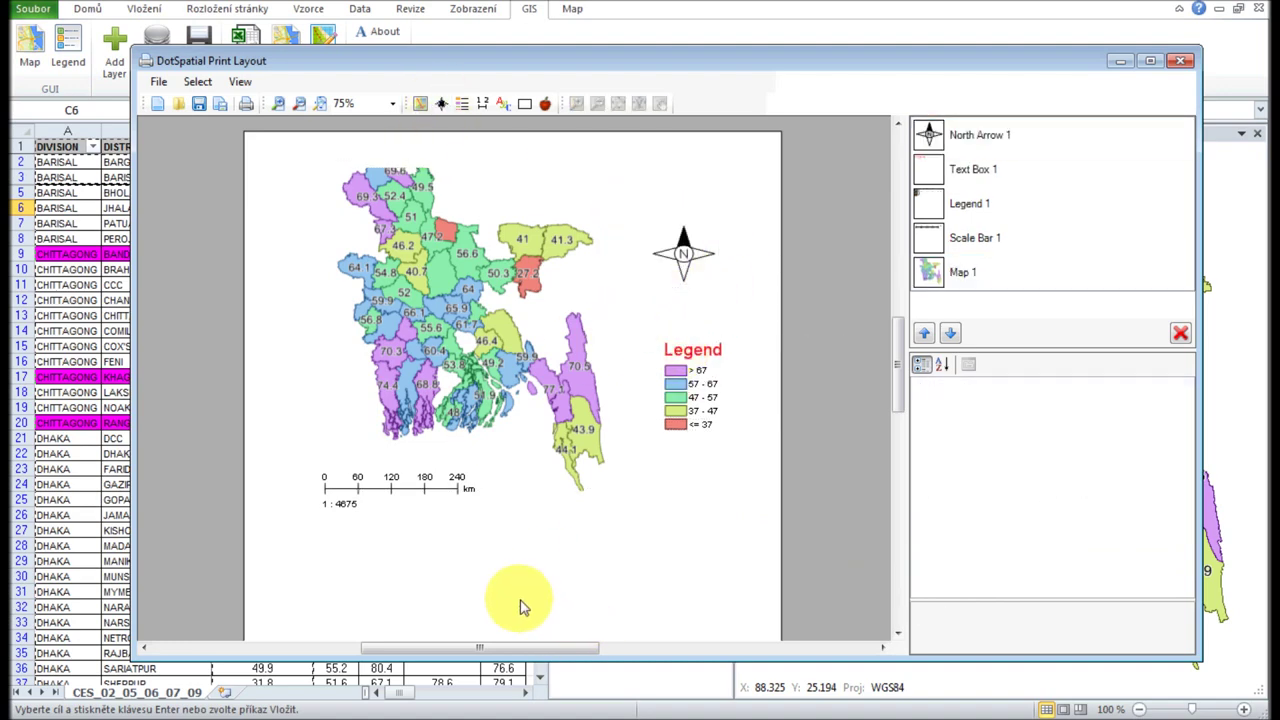
- Save the layout as the PNG image 'sample_image' and view it
click(199, 104)
click(290, 451)
click(300, 484)
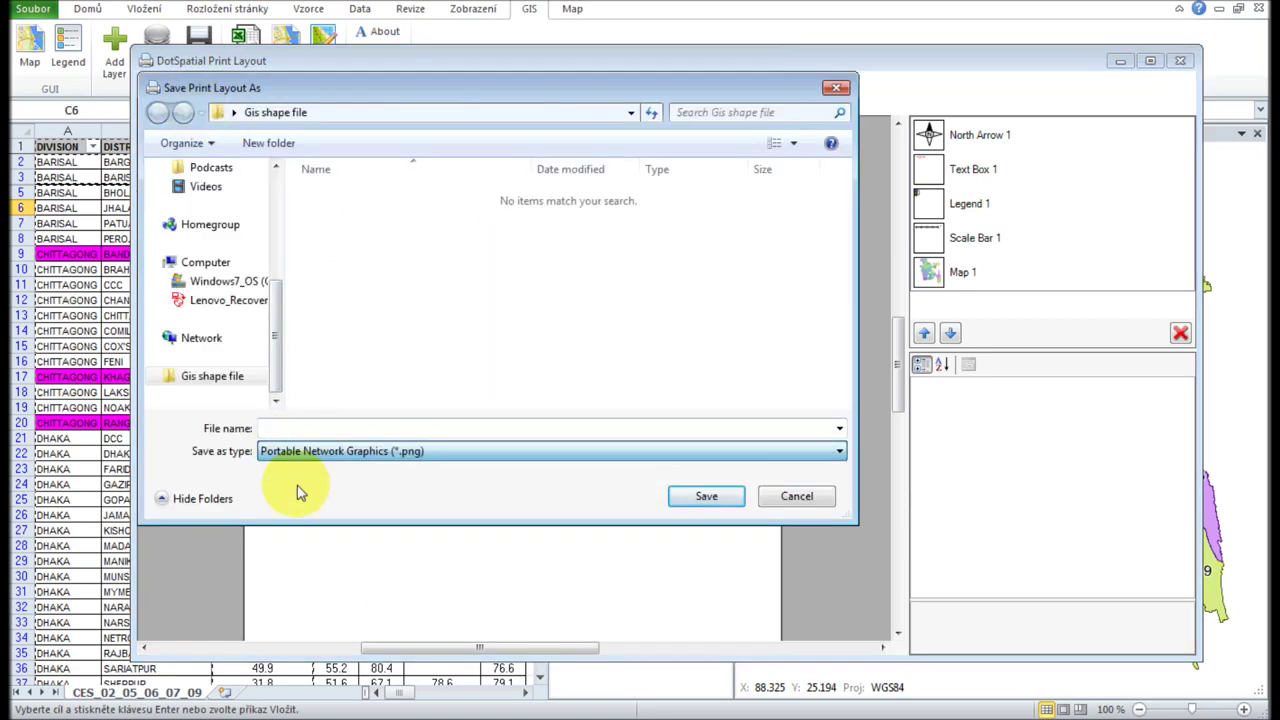
click(324, 427)
text(sample_imag)
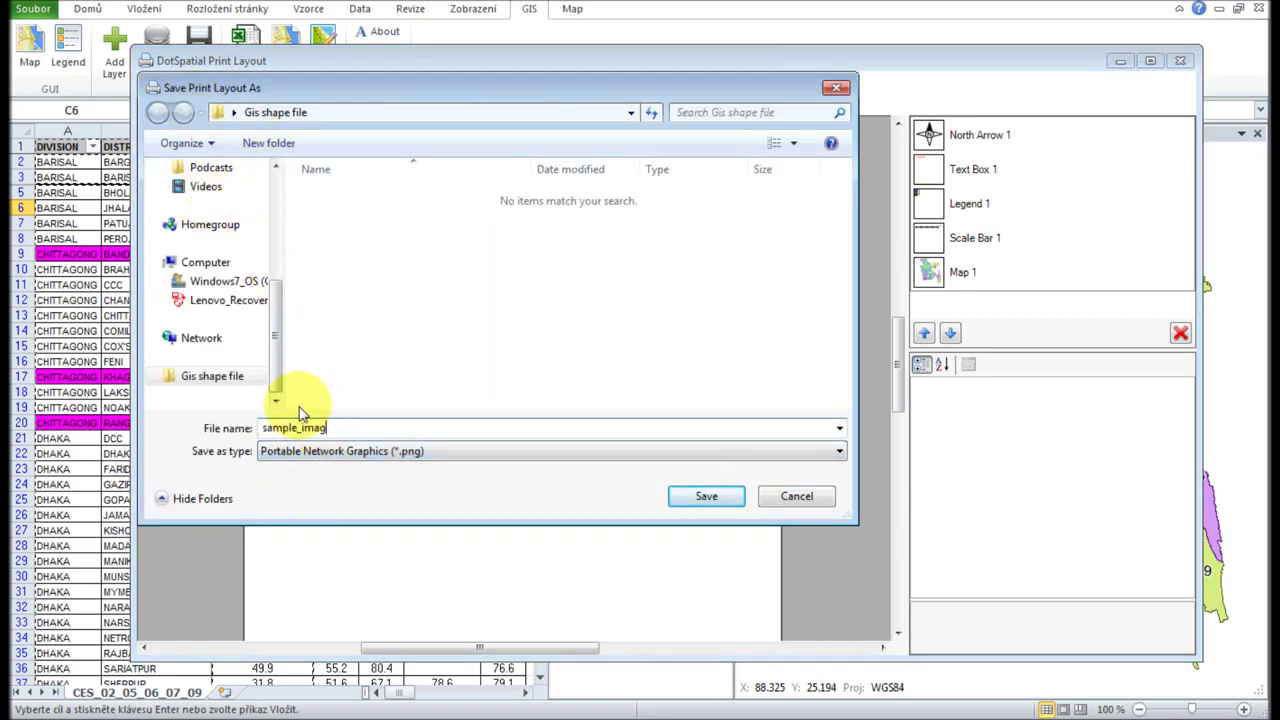
text(e)
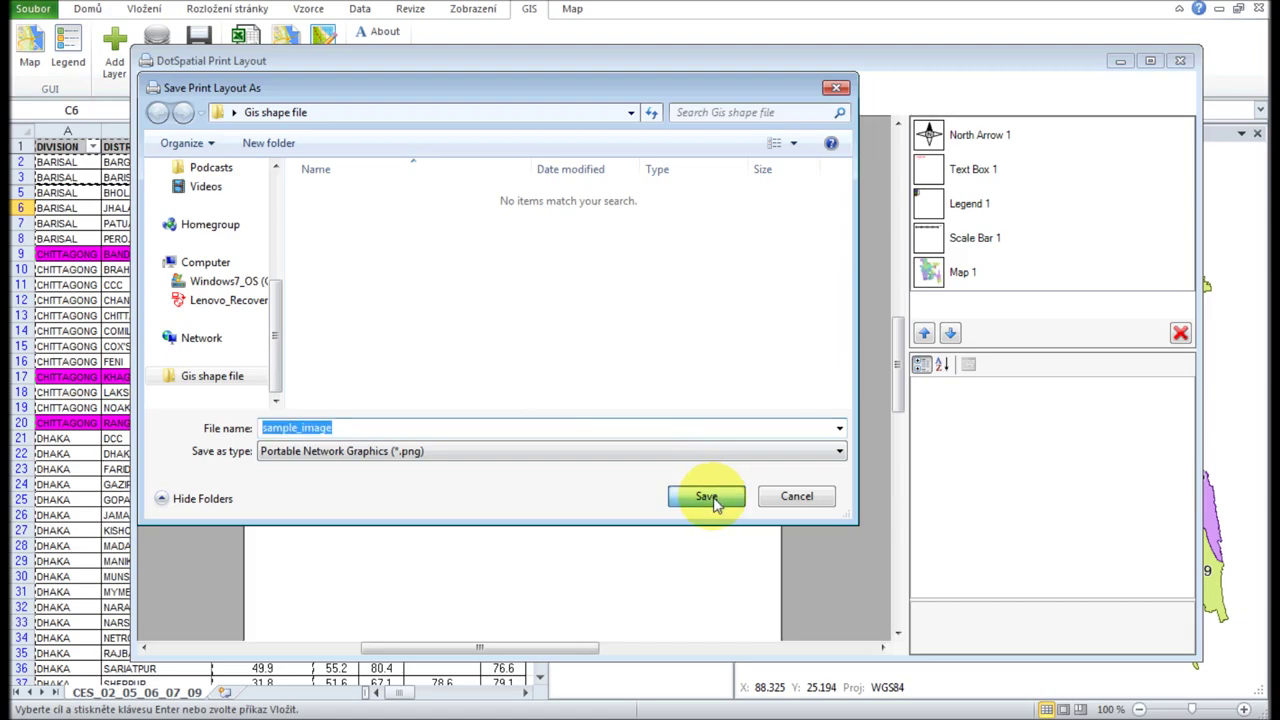
click(706, 496)
scroll(640, 330, up, 3)
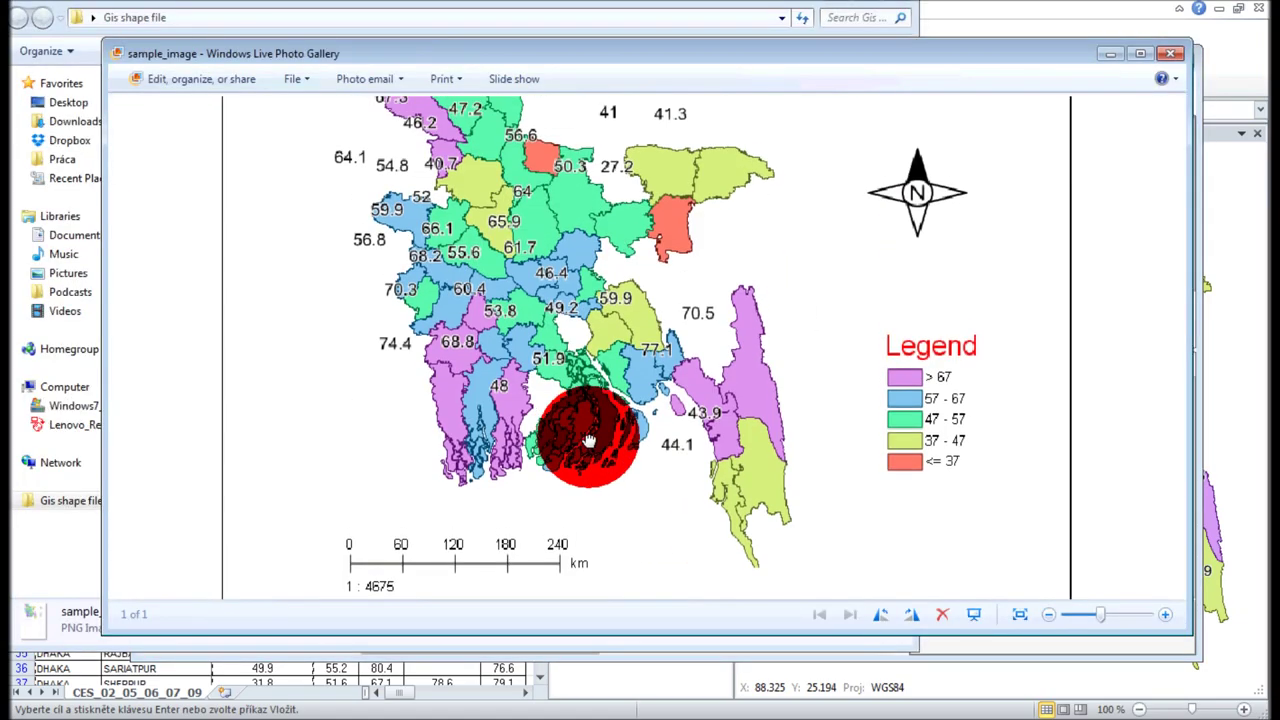
drag(586, 443, 586, 541)
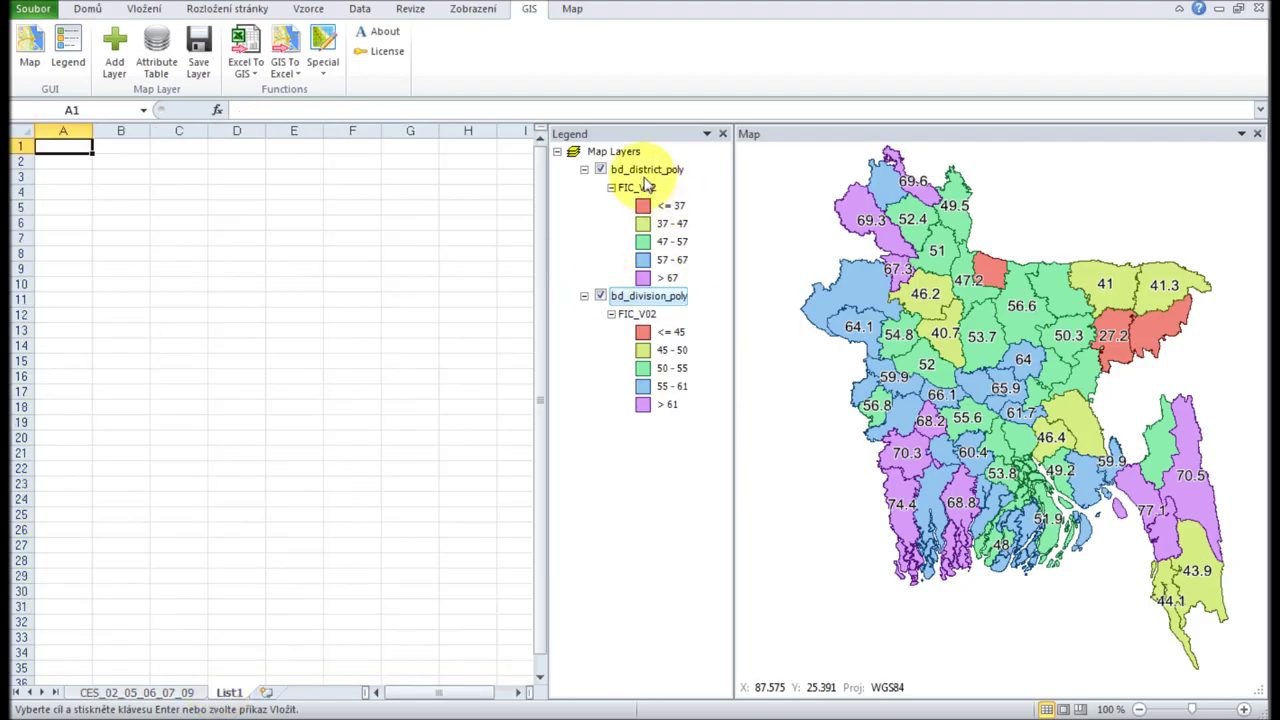
- Export FIRST_DIVN, DISTNAME, FIC_V02 and centroid X/Y from bd_district_poly to List1
click(647, 169)
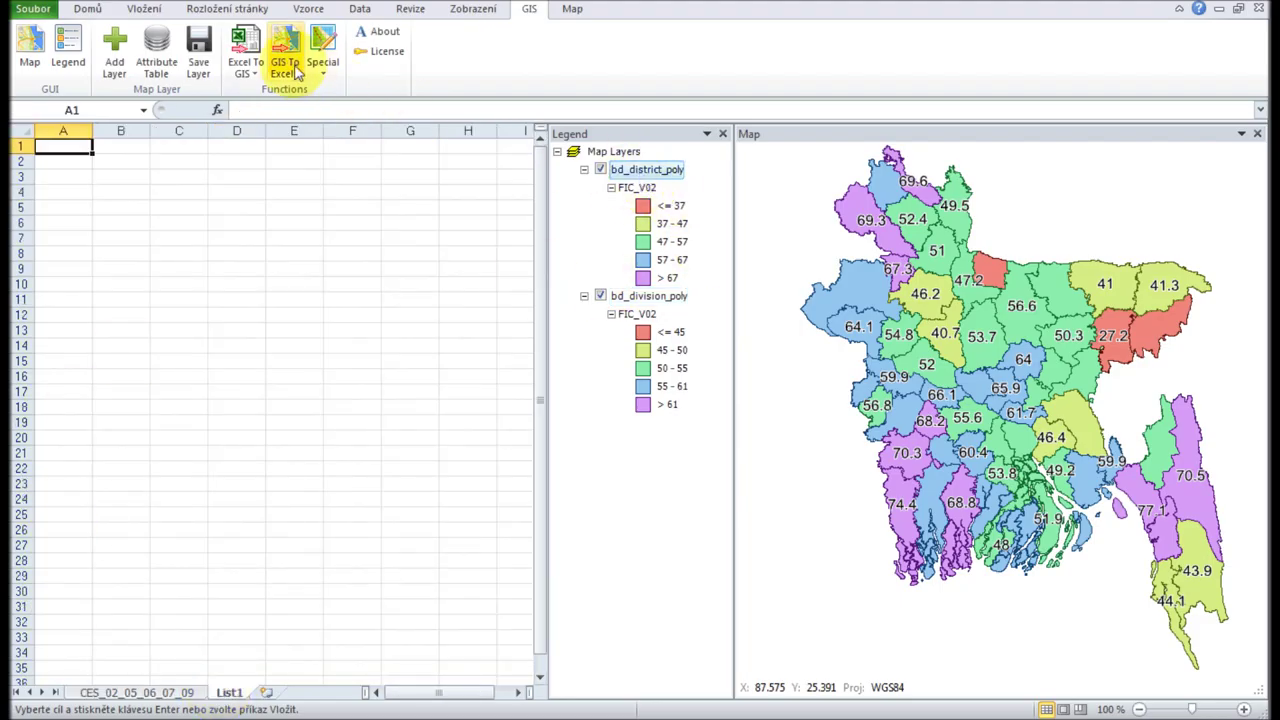
click(337, 92)
click(398, 120)
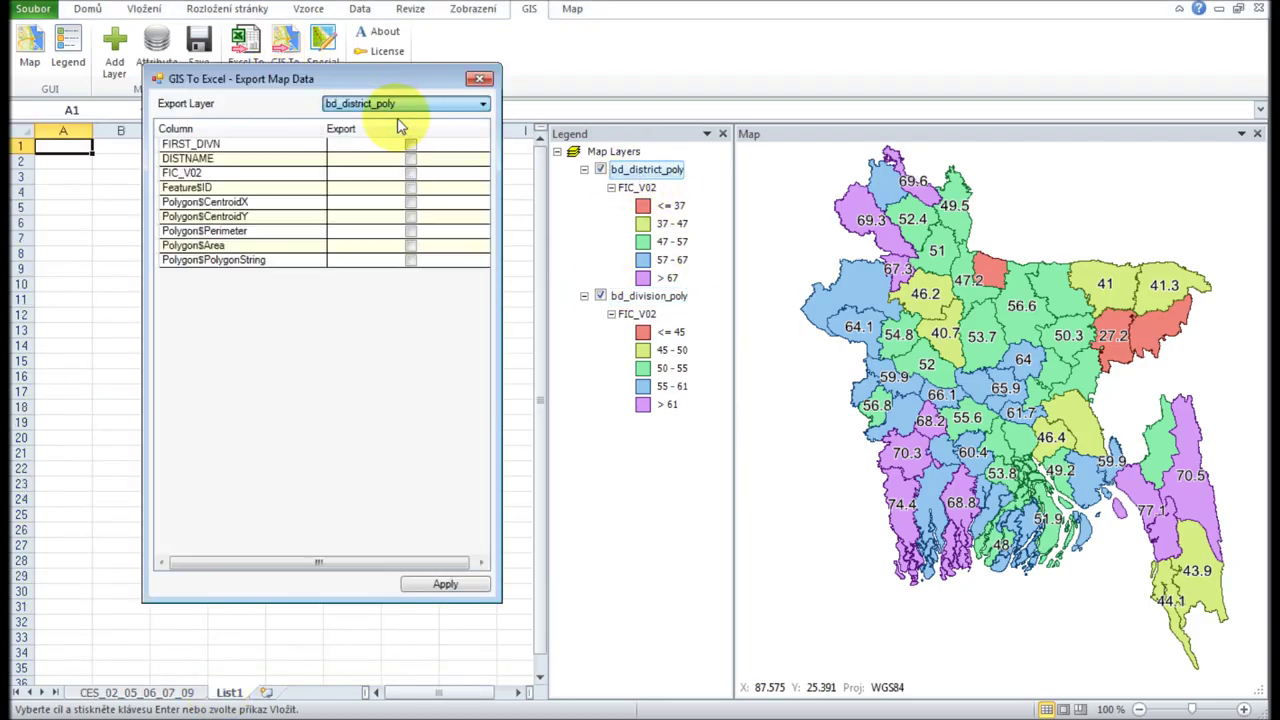
click(170, 187)
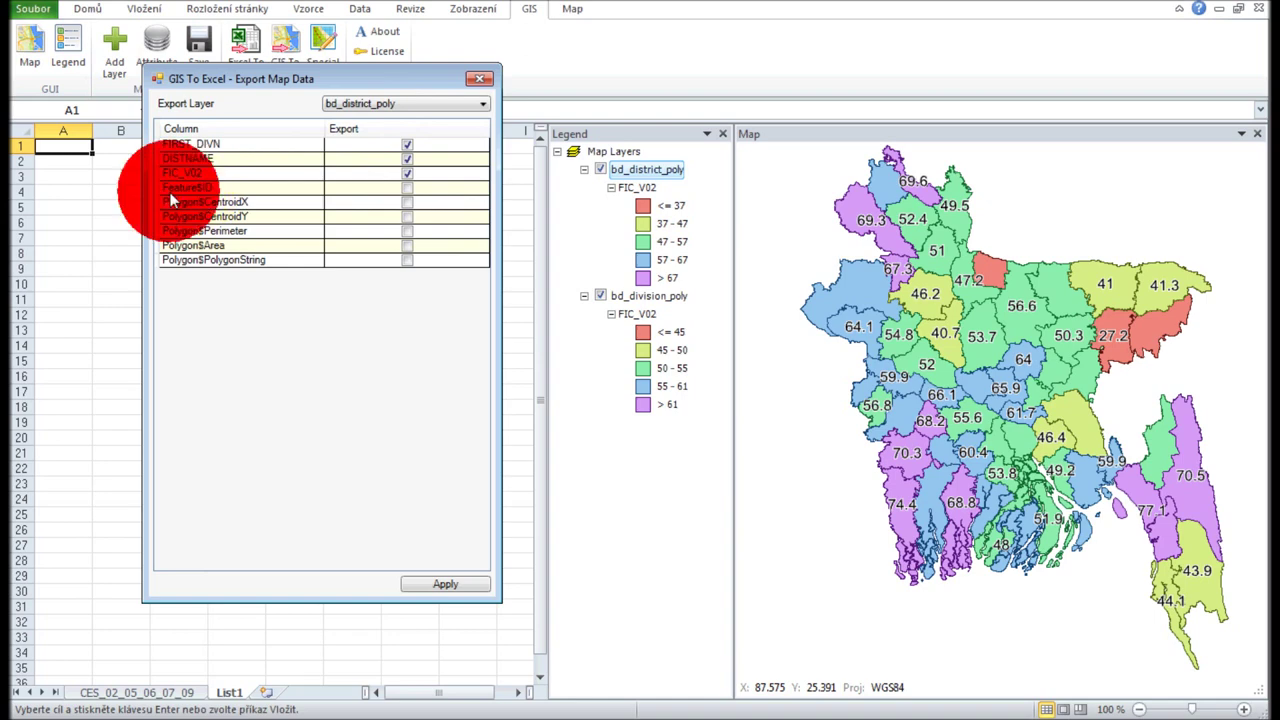
click(407, 202)
click(407, 216)
click(440, 584)
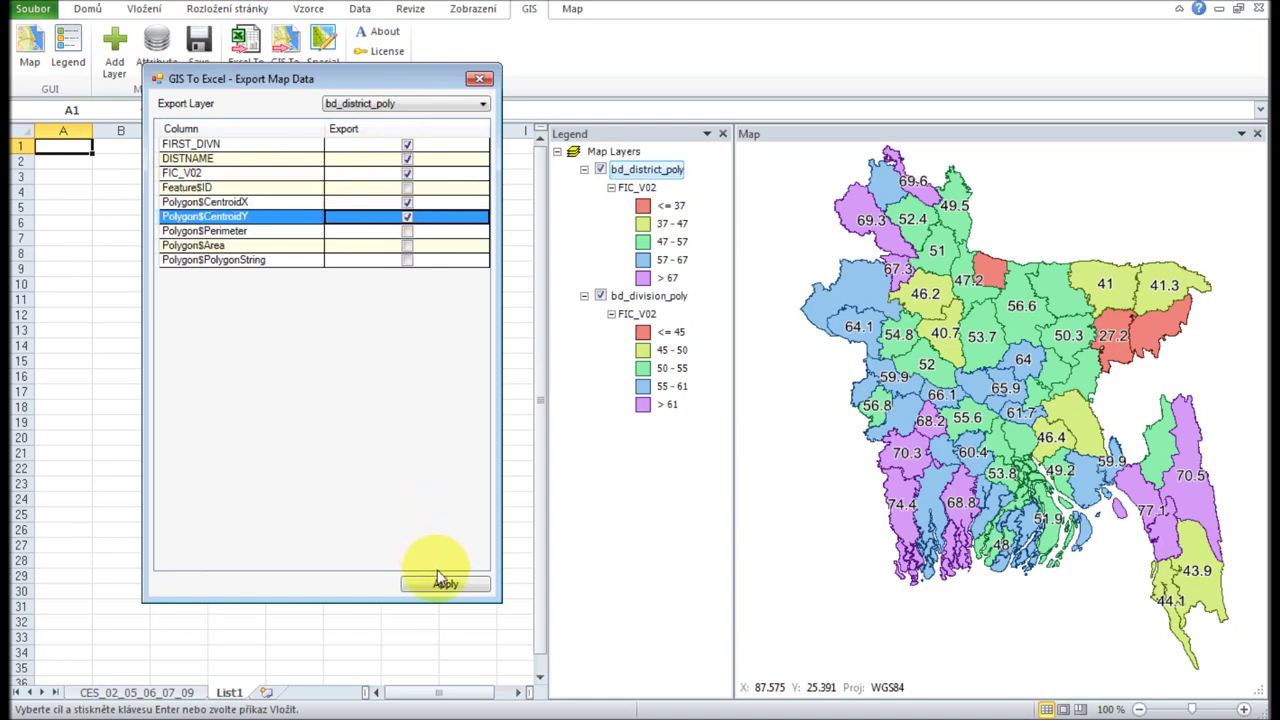
click(722, 369)
click(480, 78)
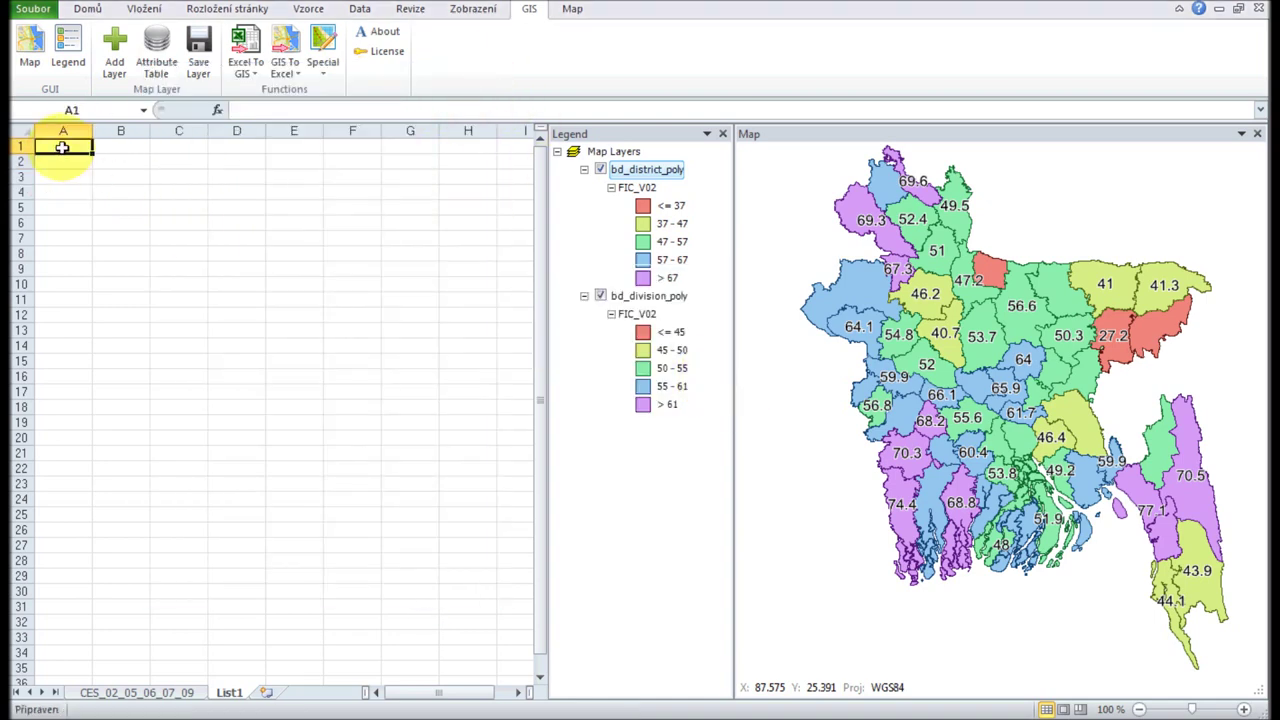
- Widen the List1 columns to fit the district names and centroid values
click(130, 224)
double_click(266, 131)
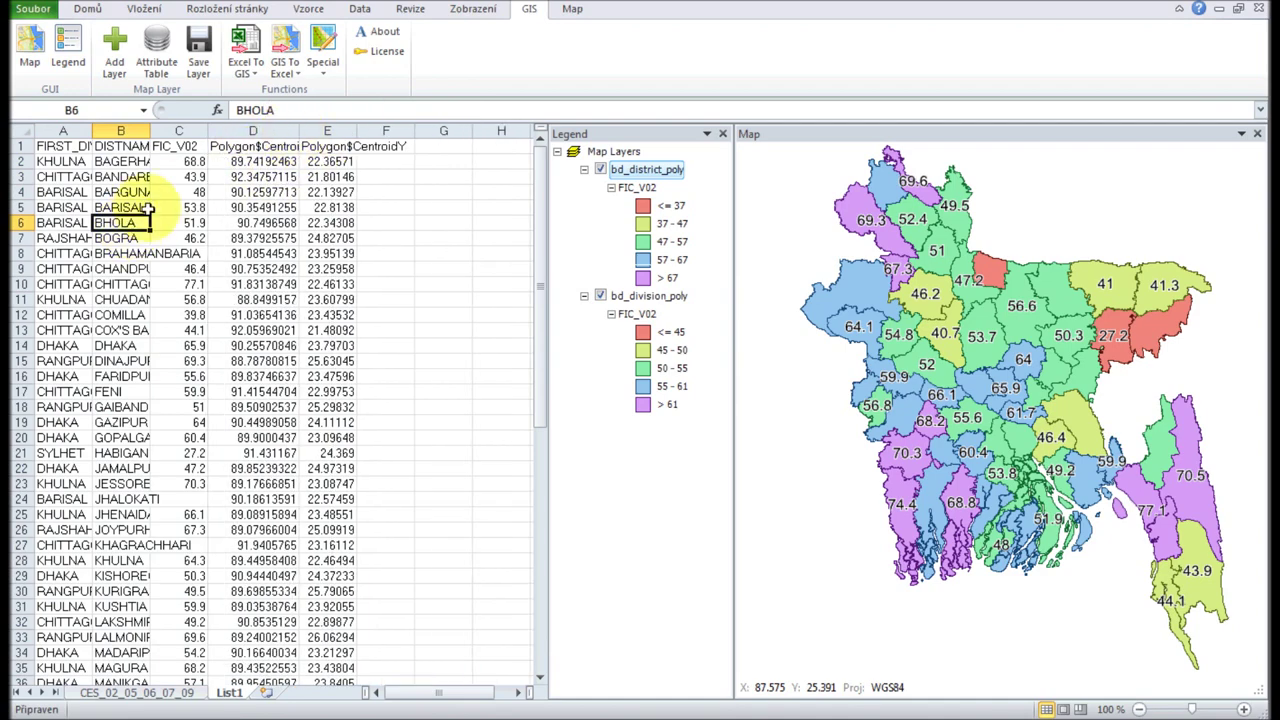
click(148, 208)
drag(92, 131, 117, 131)
click(60, 284)
scroll(86, 366, down, 9)
scroll(90, 375, up, 5)
scroll(93, 378, up, 4)
scroll(94, 371, up, 1)
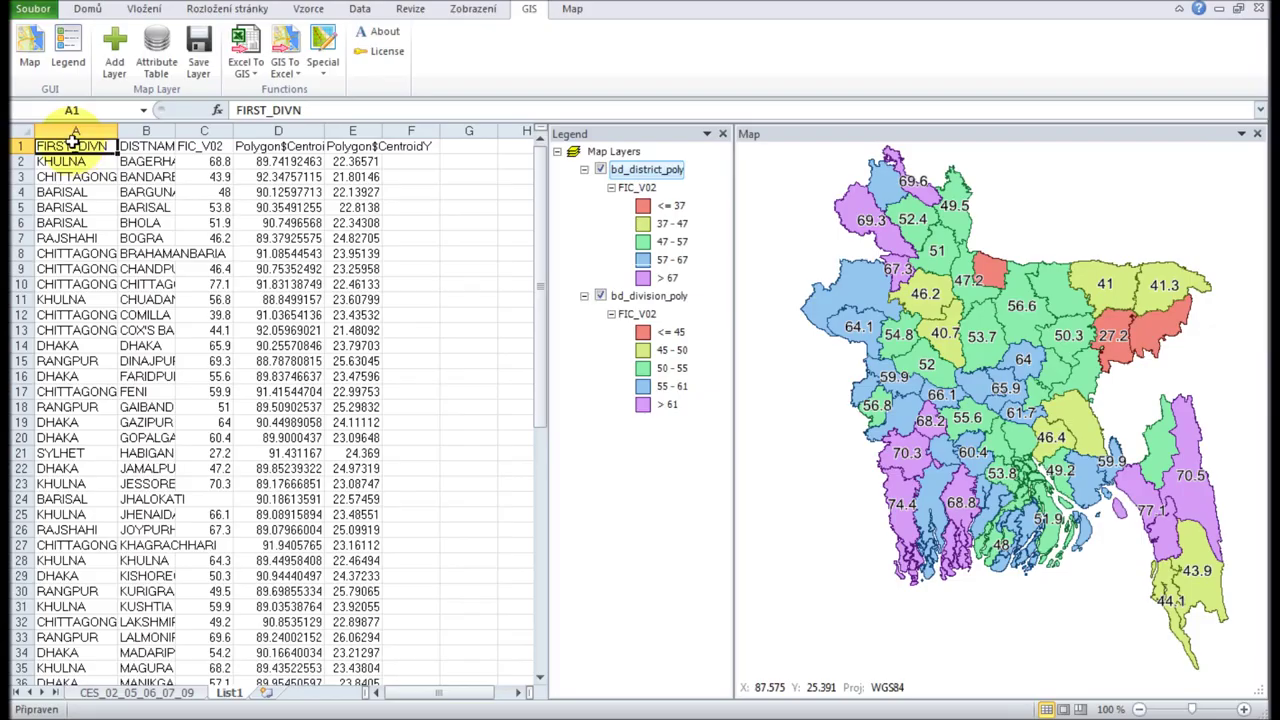
- Build the values_in_point layer from columns A–E using centroid X/Y, then hide bd_district_poly
drag(80, 131, 352, 131)
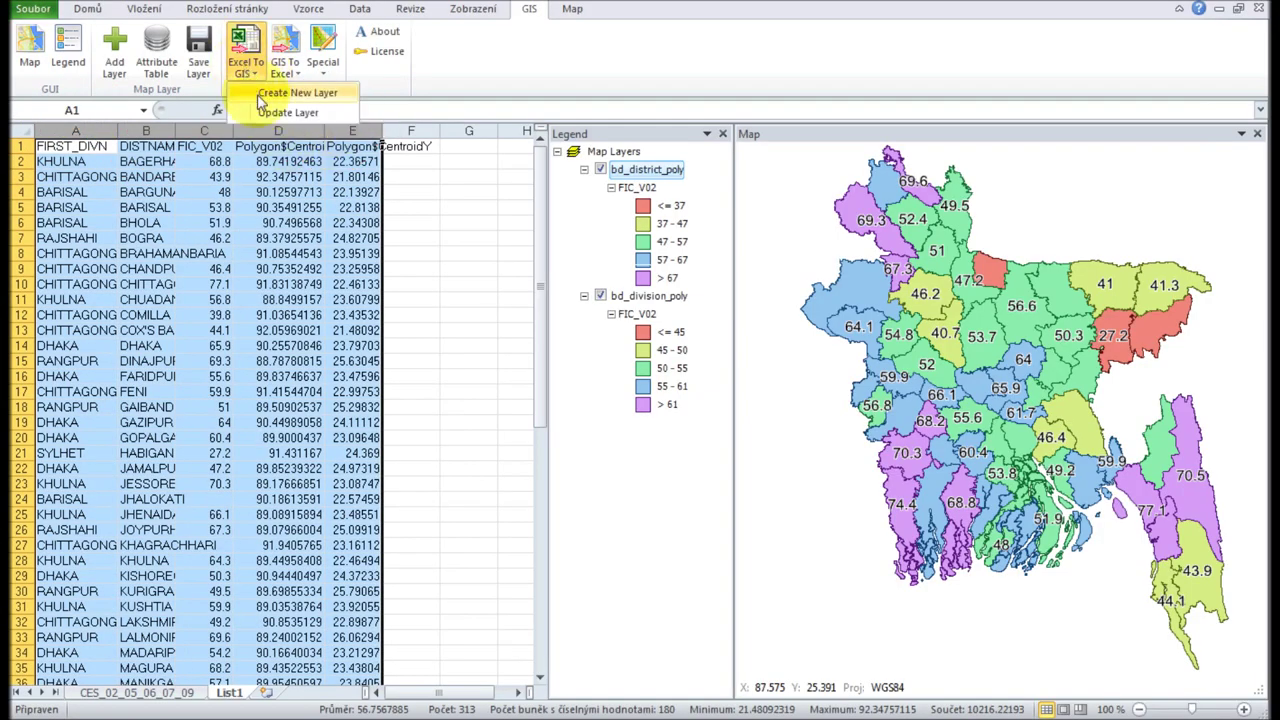
click(257, 94)
click(284, 476)
click(283, 468)
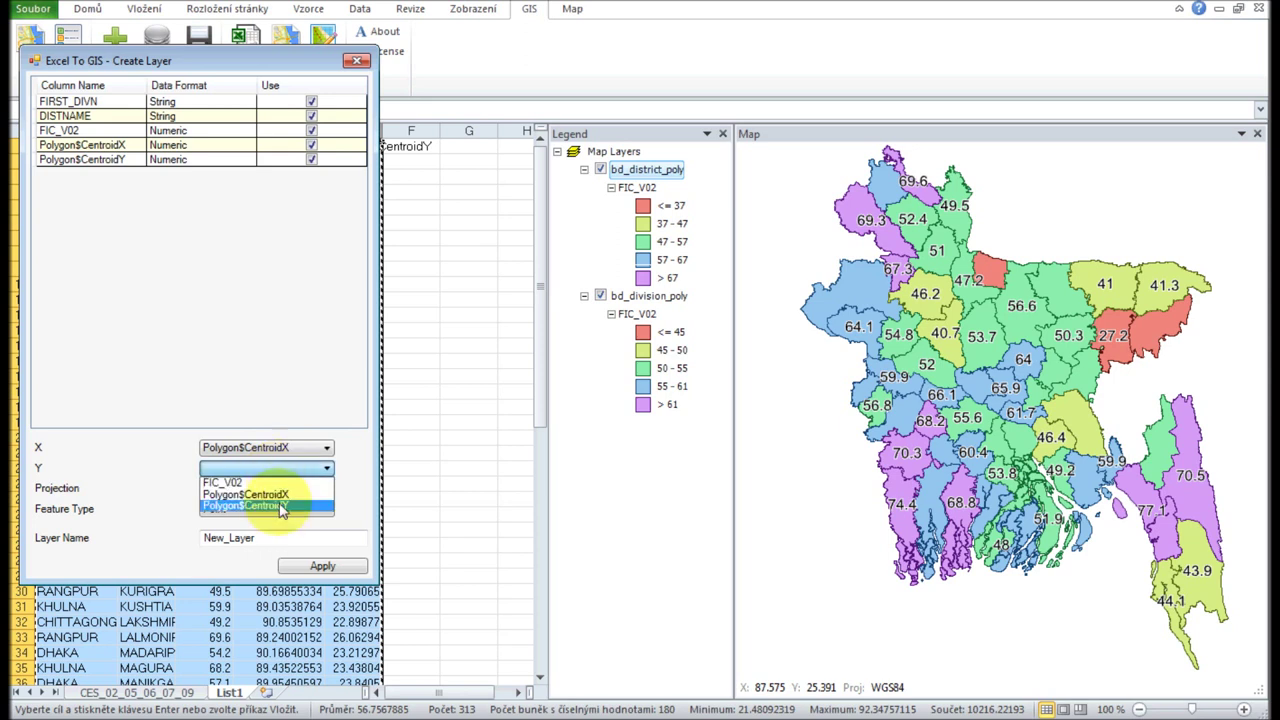
double_click(267, 540)
text(values_in_point)
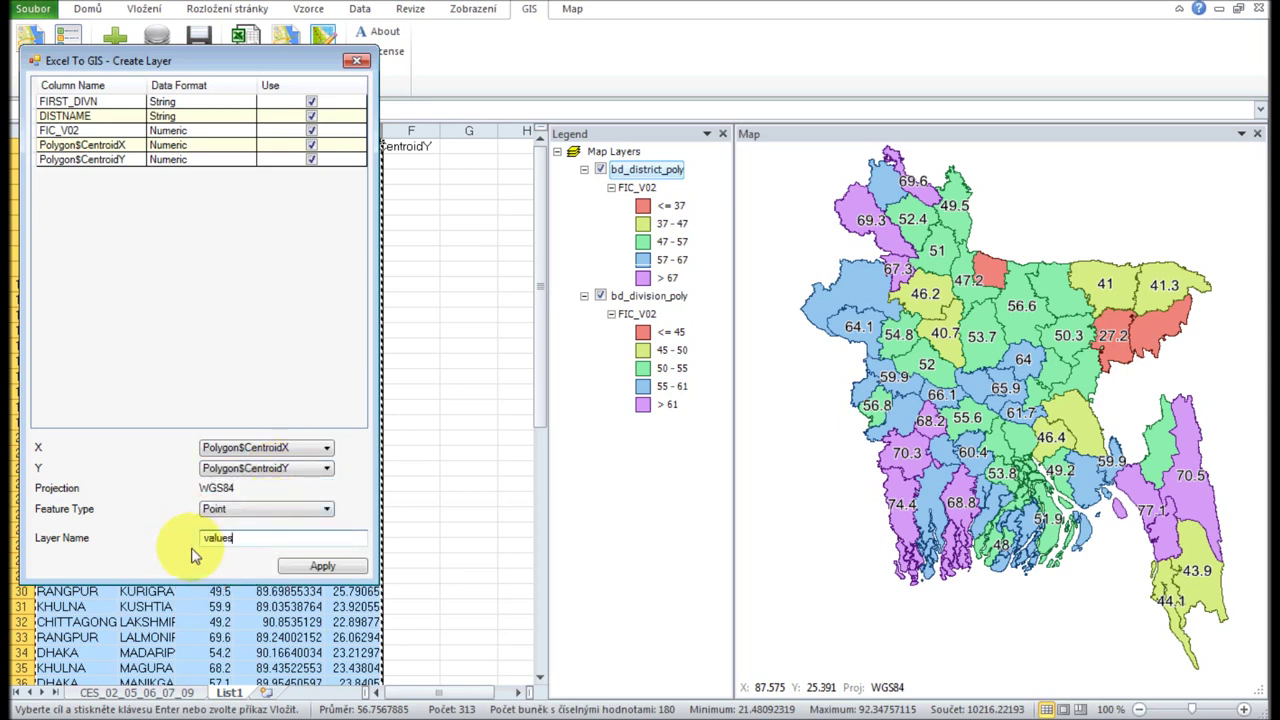
click(323, 566)
click(722, 382)
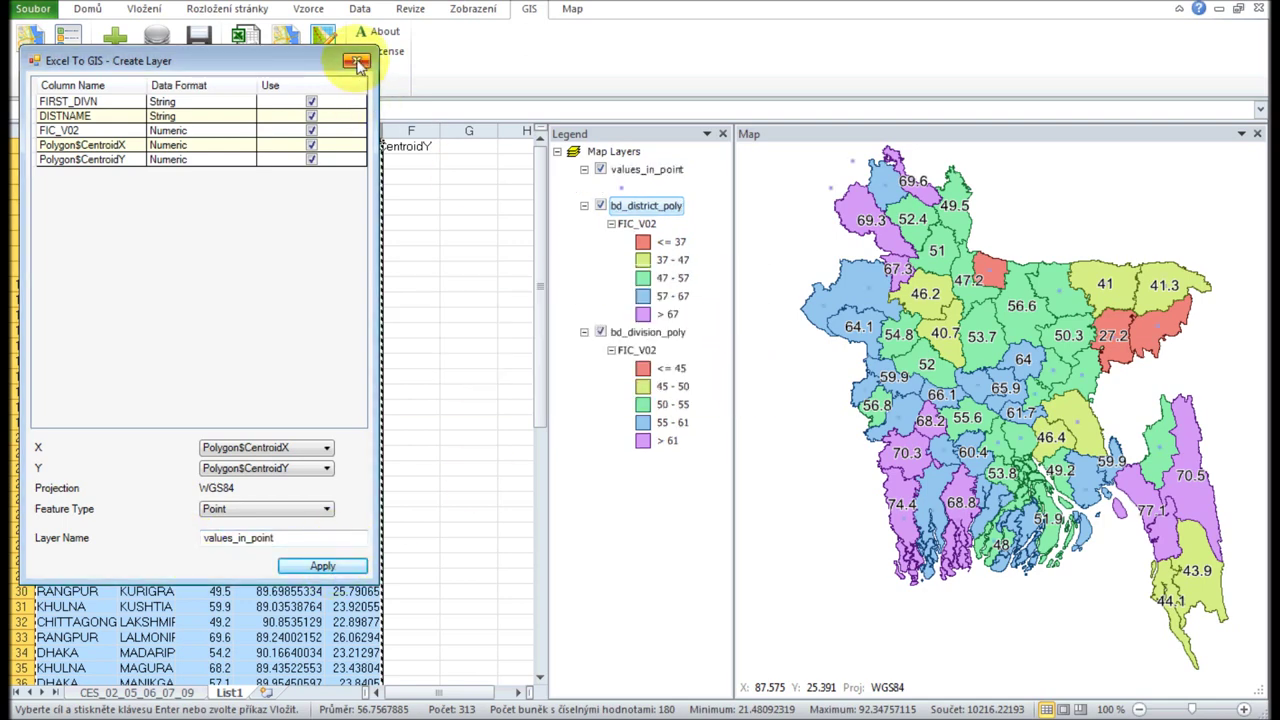
click(356, 61)
click(601, 206)
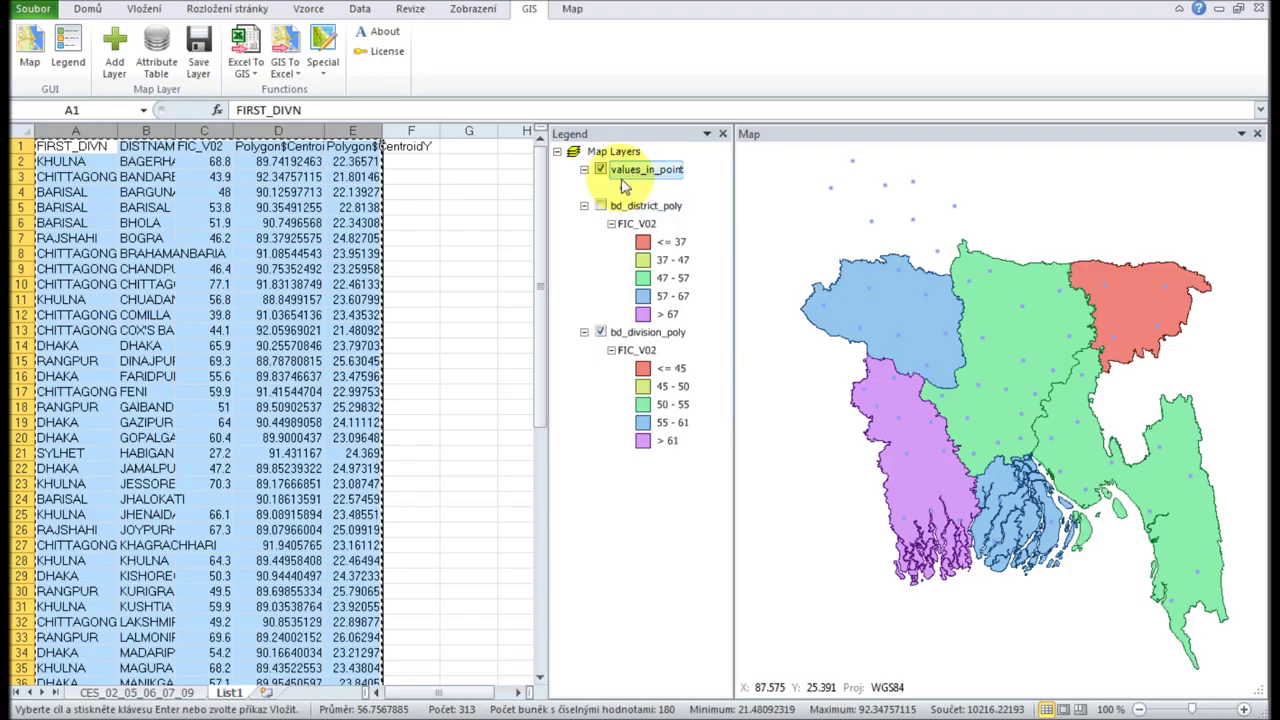
- Make the values_in_point symbols size-graduated ellipses ranging from size 20 to 50
right_click(623, 106)
click(632, 290)
click(91, 371)
drag(258, 543, 258, 532)
click(177, 521)
click(441, 304)
click(364, 345)
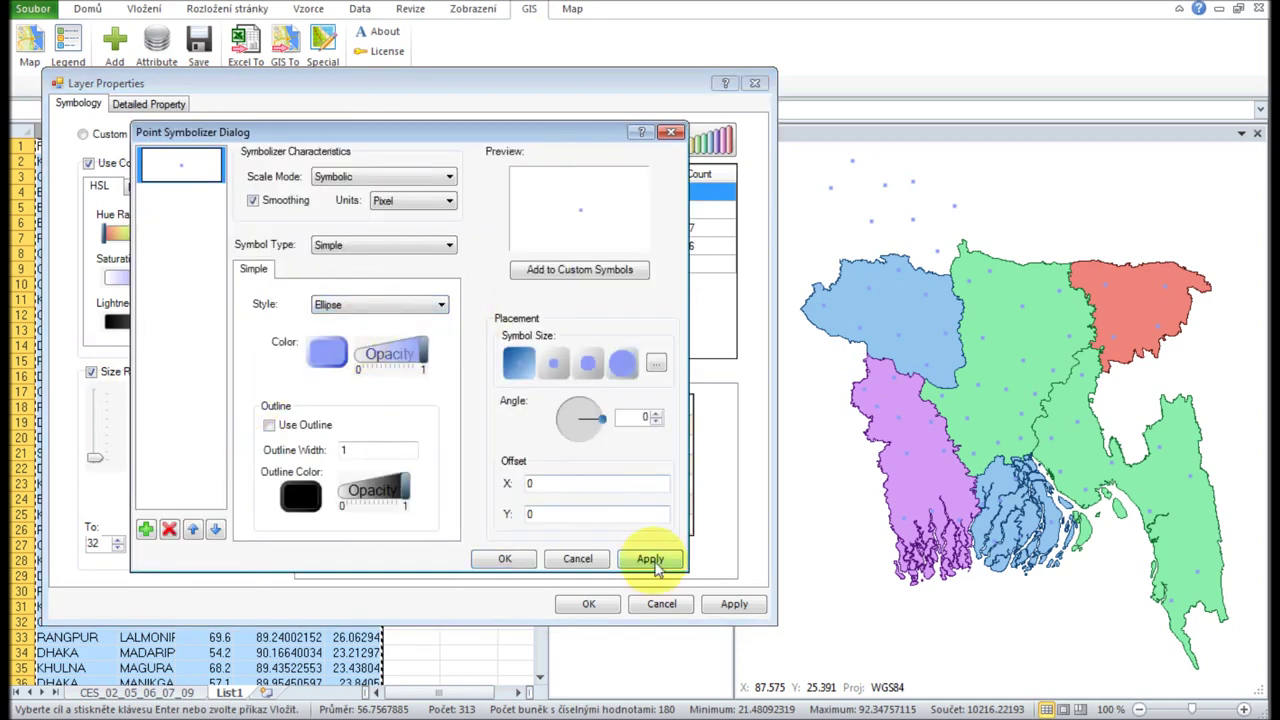
click(505, 558)
mouse_move(258, 533)
mouse_down()
mouse_move(262, 553)
mouse_move(258, 528)
mouse_up()
drag(94, 457, 94, 449)
click(268, 137)
- Increase the FIC_V02 classification to seven classes and apply the colours
click(455, 136)
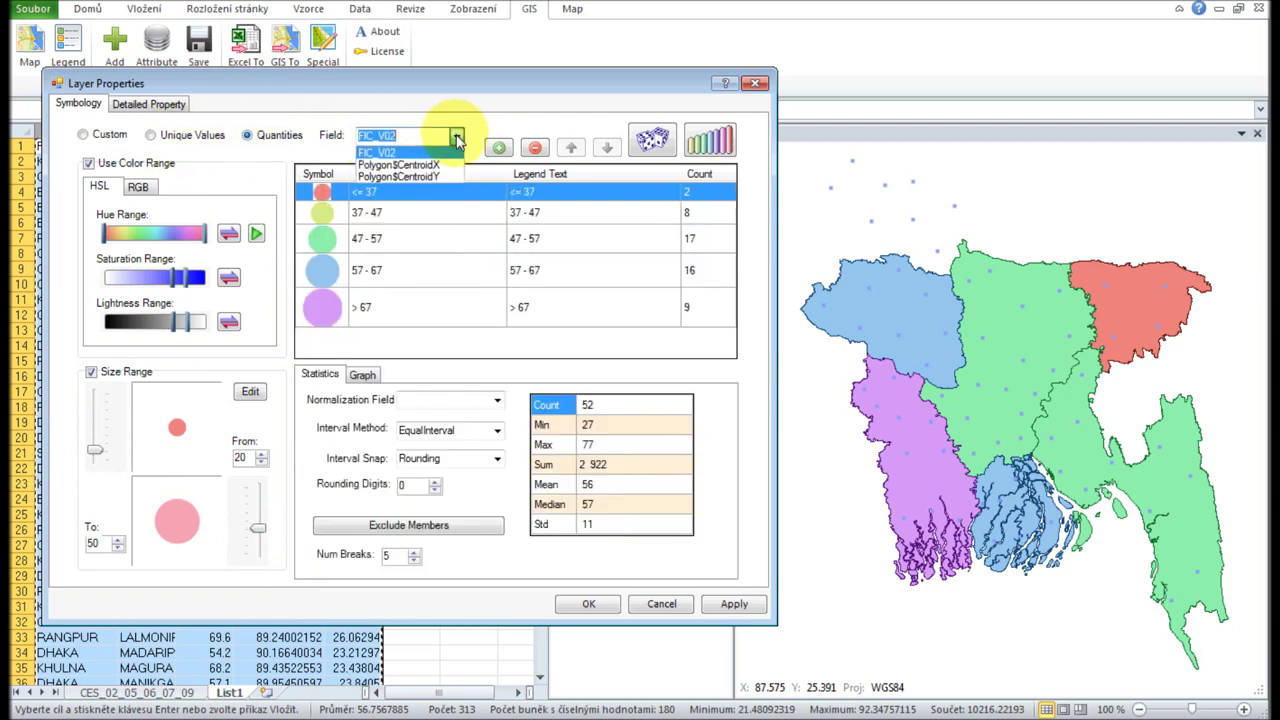
click(501, 149)
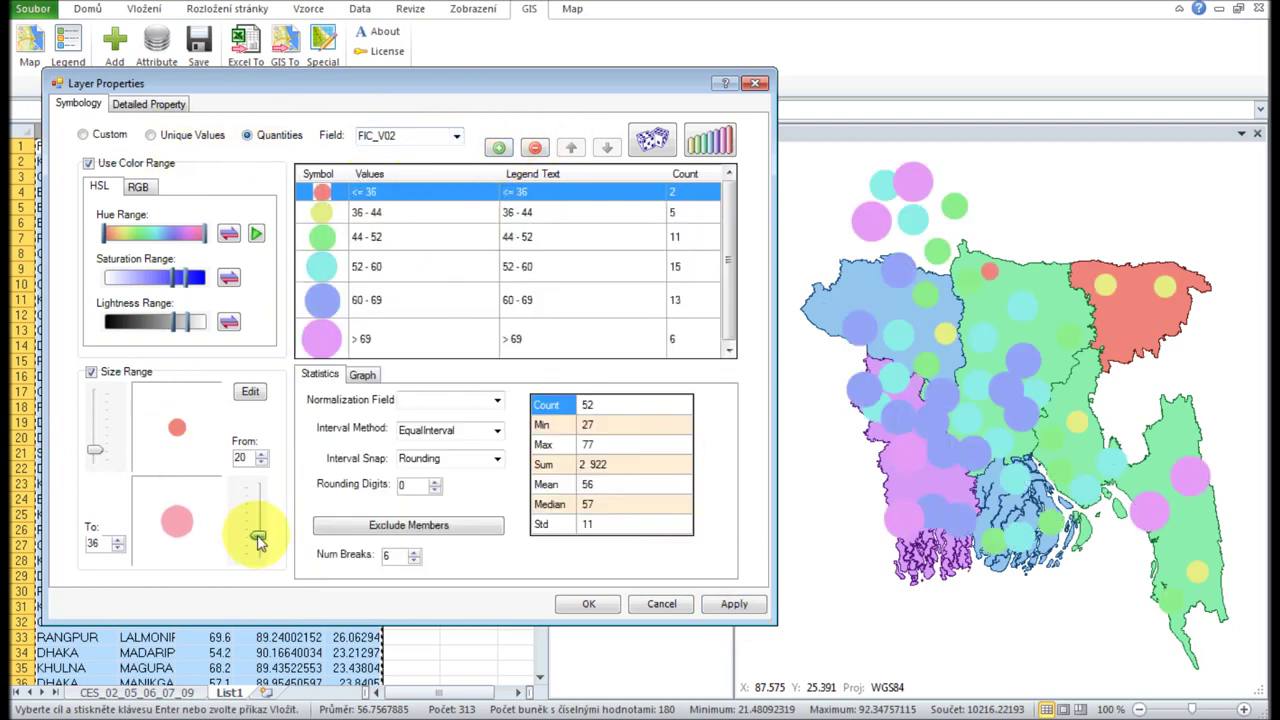
click(498, 147)
click(733, 604)
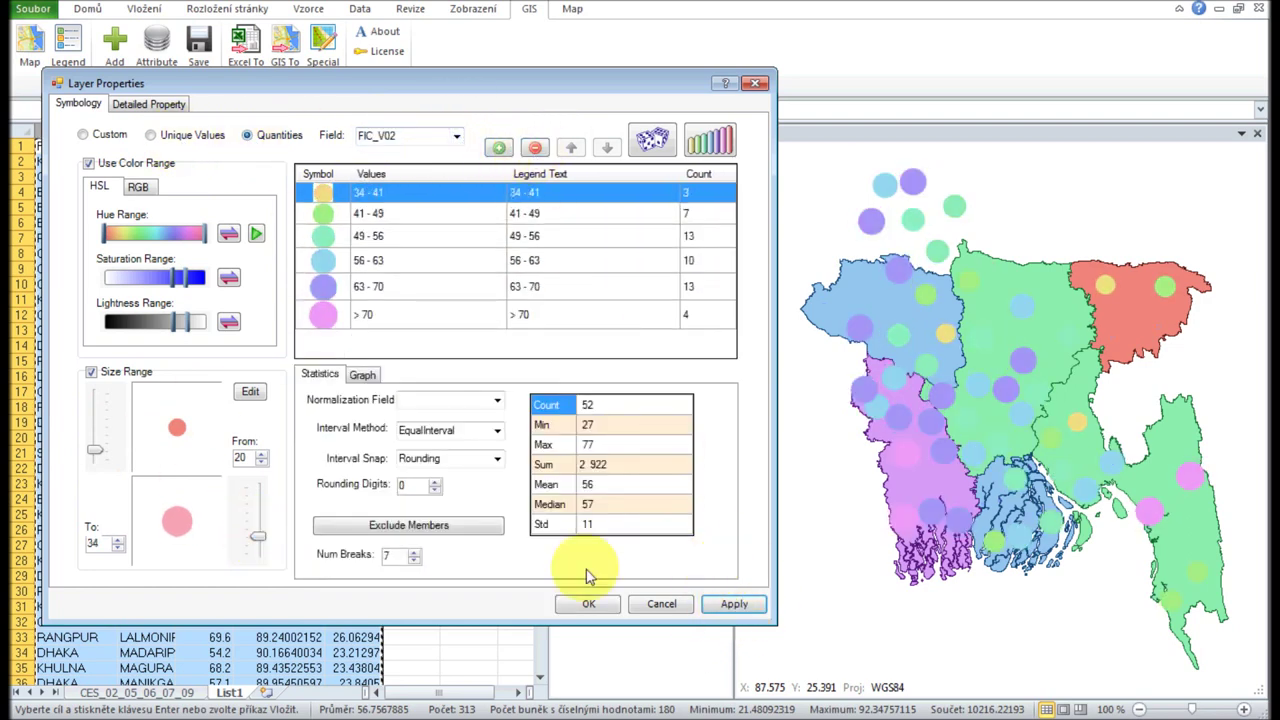
- Give the point symbols white outlines, raise the breaks to eight, apply, and show the points' legend
click(250, 391)
click(269, 425)
click(300, 495)
click(663, 234)
click(506, 551)
click(505, 558)
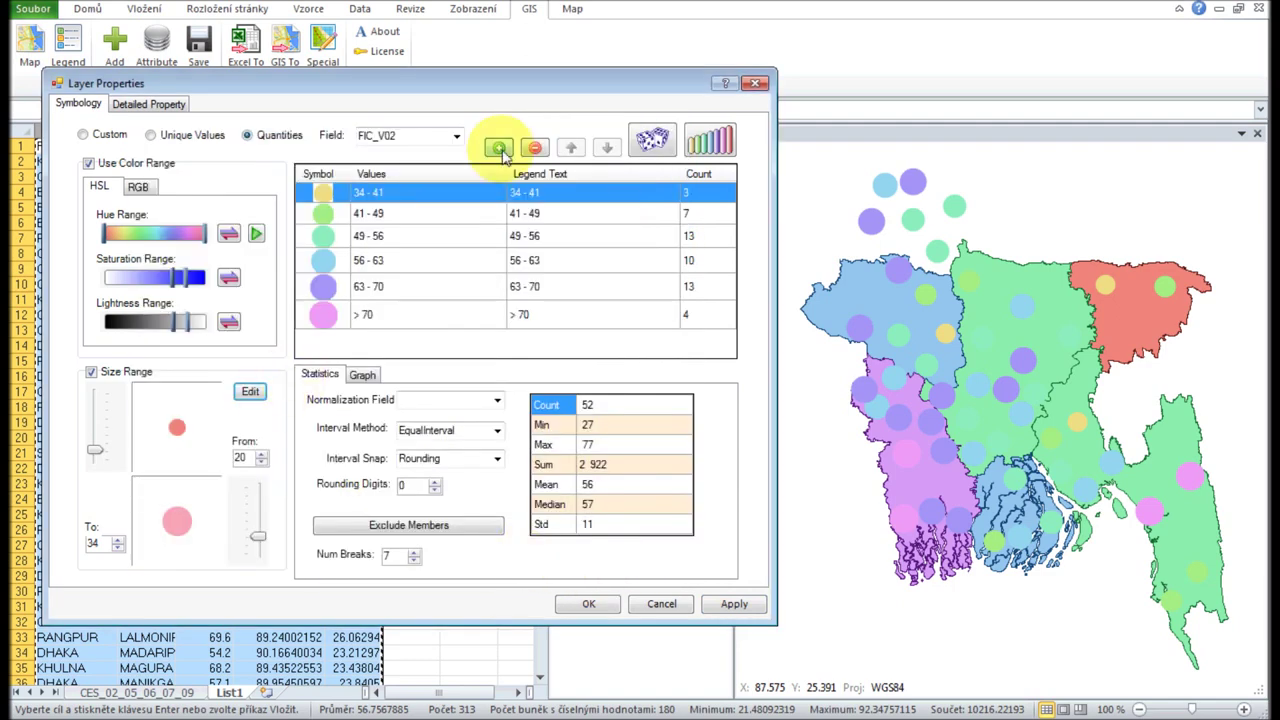
click(498, 147)
click(733, 604)
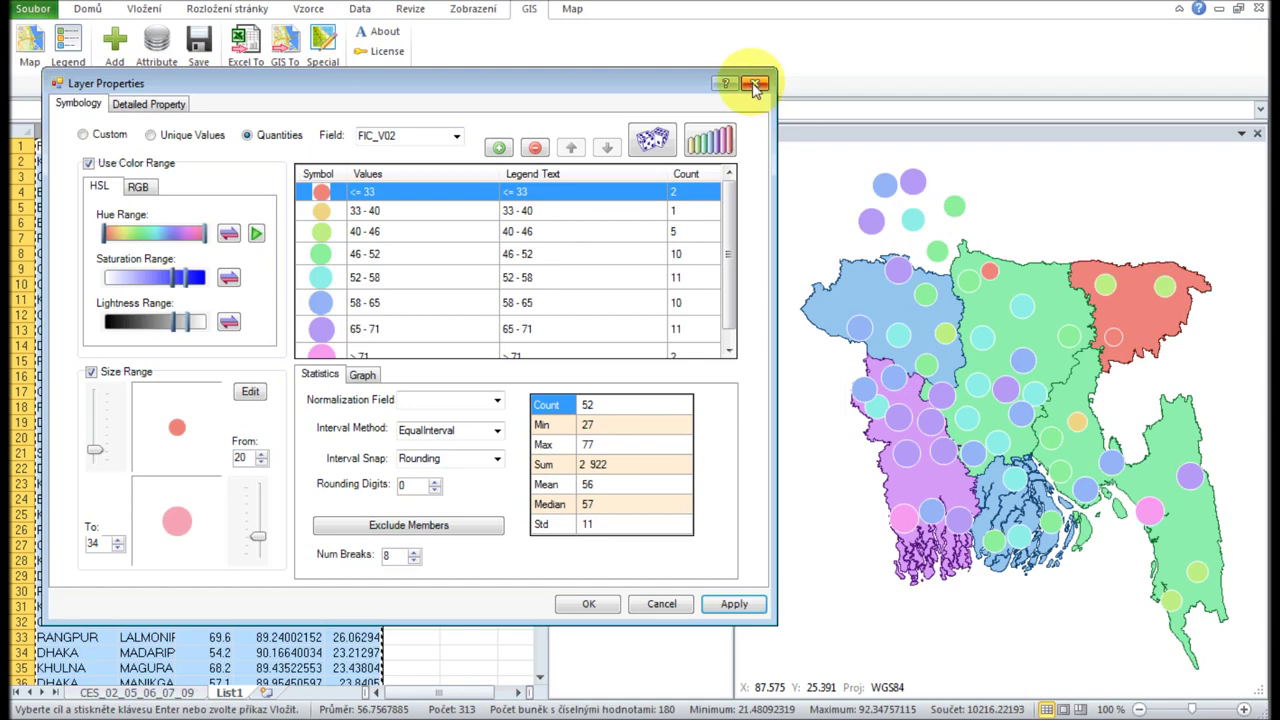
click(755, 85)
click(584, 205)
click(611, 187)
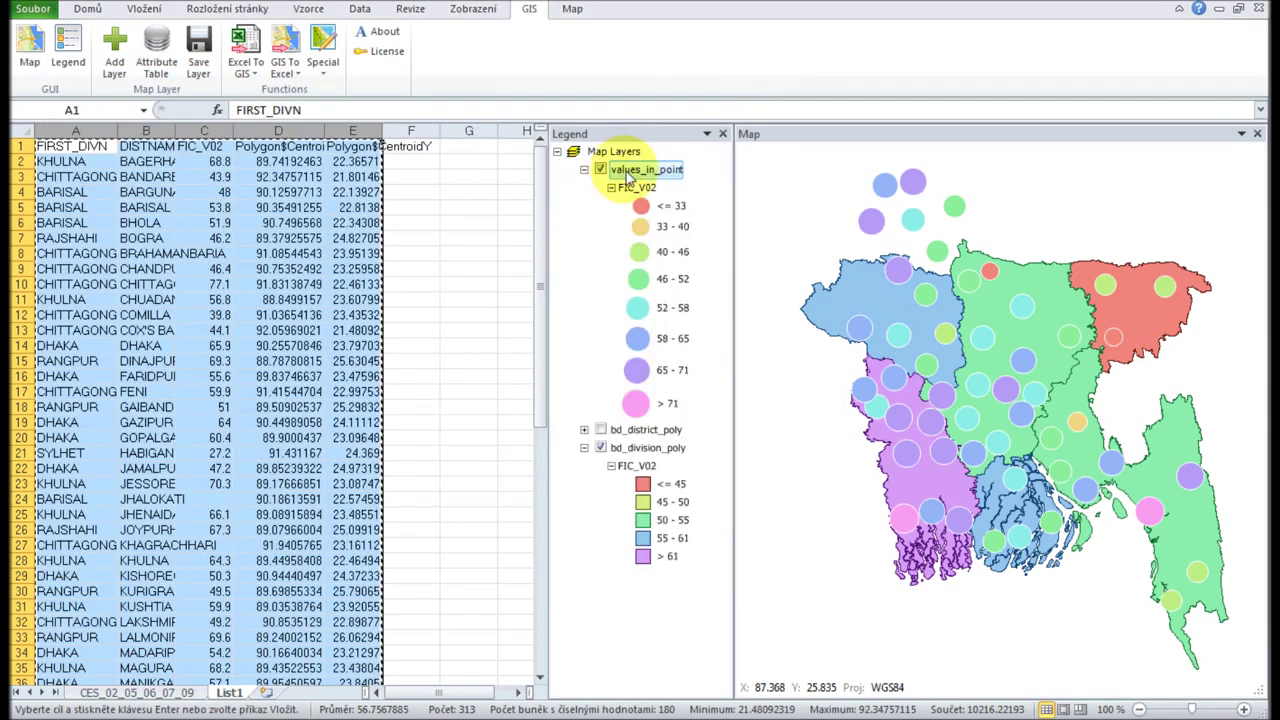
- Label the values_in_point symbols with their FIC_V02 values
scroll(988, 380, up, 2)
right_click(640, 168)
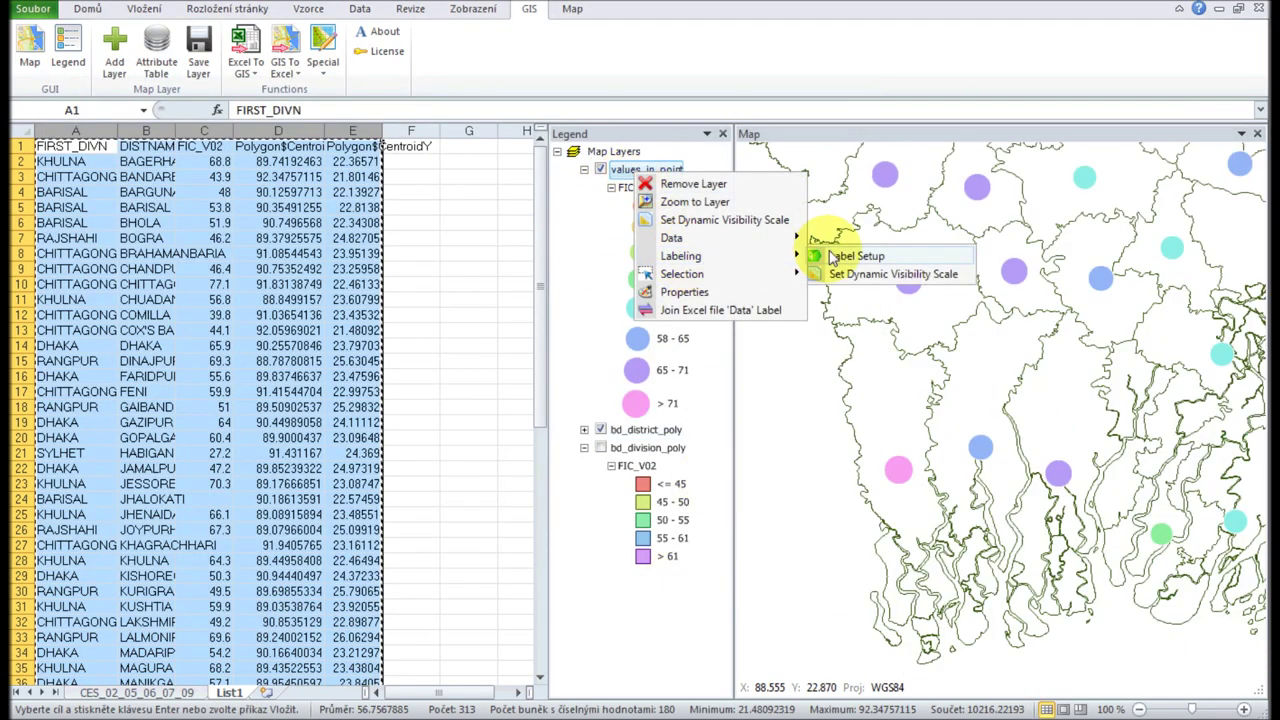
click(830, 252)
click(720, 116)
click(683, 582)
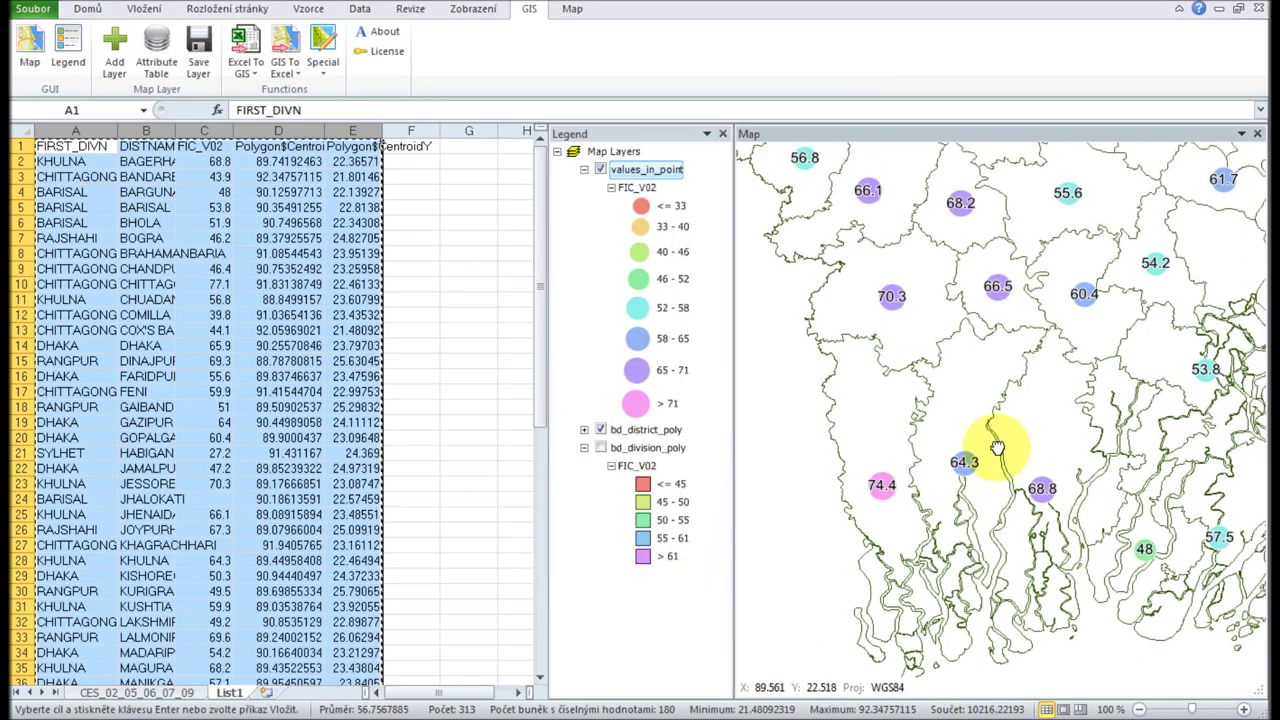
- Show bd_division_poly and shift its hue range so classes run green (≤45) to orange (>61)
click(600, 447)
drag(866, 457, 1129, 346)
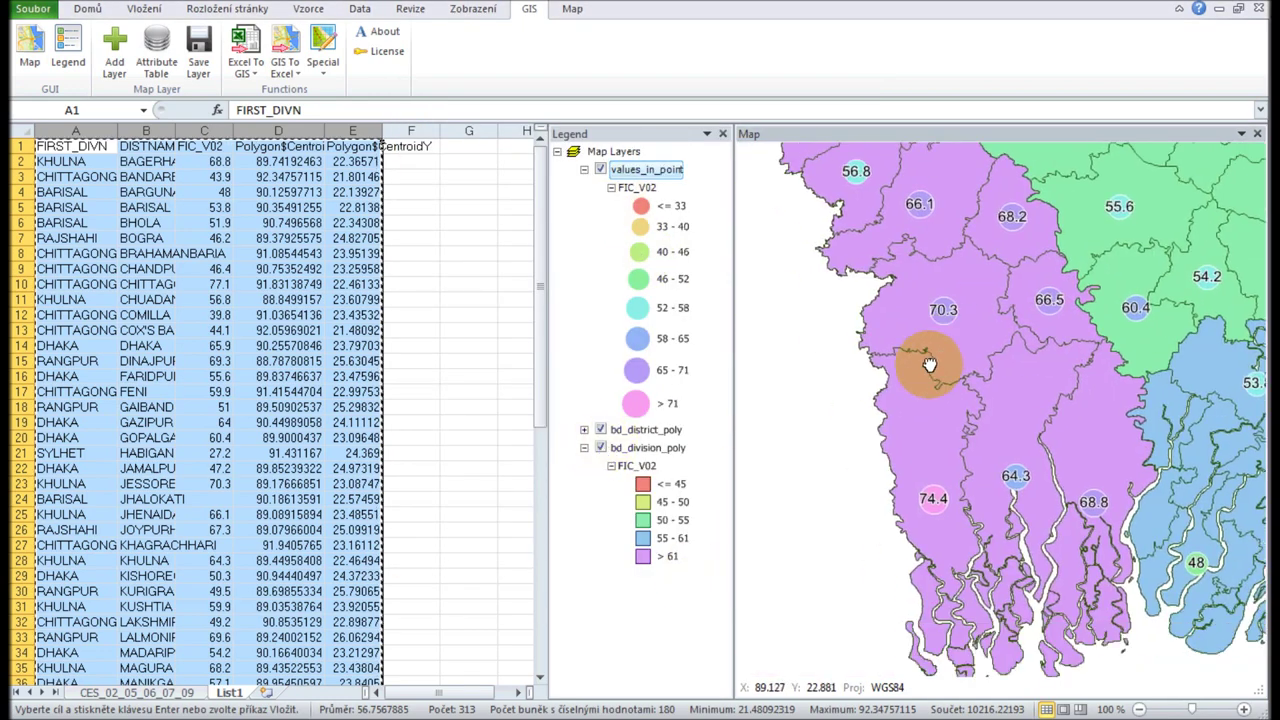
right_click(646, 448)
click(690, 571)
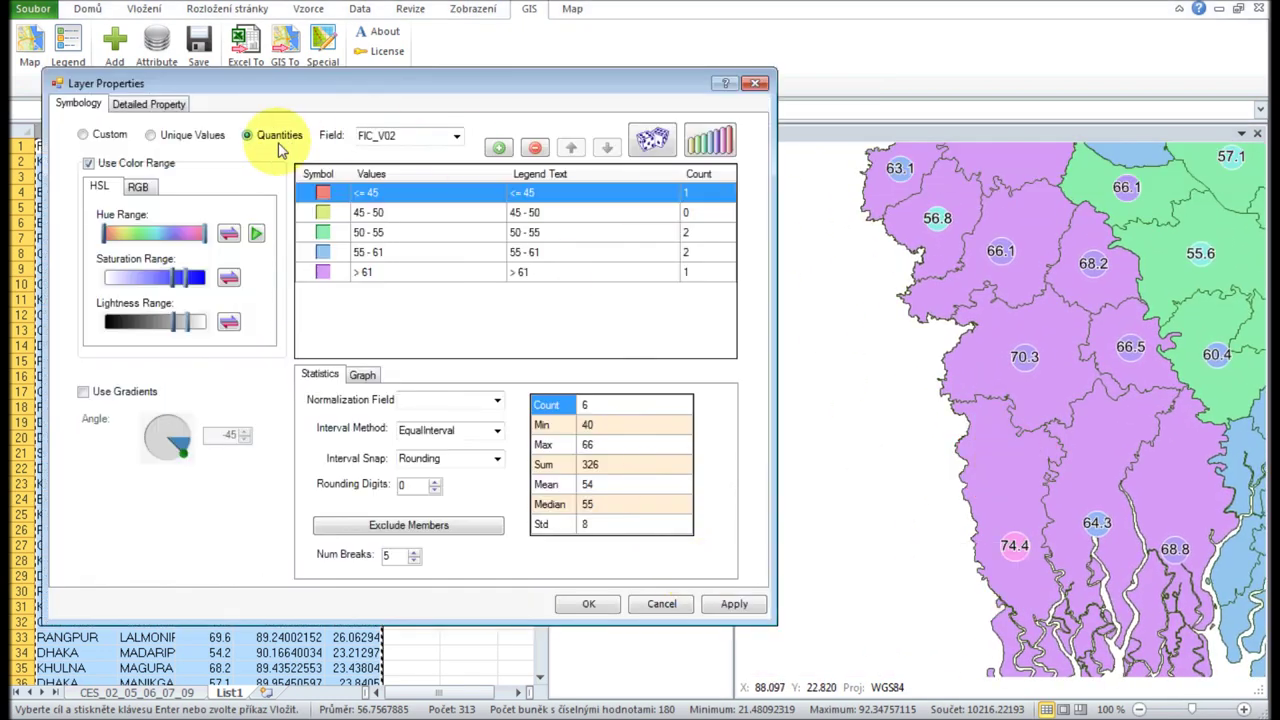
mouse_move(103, 240)
mouse_down()
mouse_move(154, 240)
mouse_move(111, 236)
mouse_up()
click(230, 236)
click(200, 240)
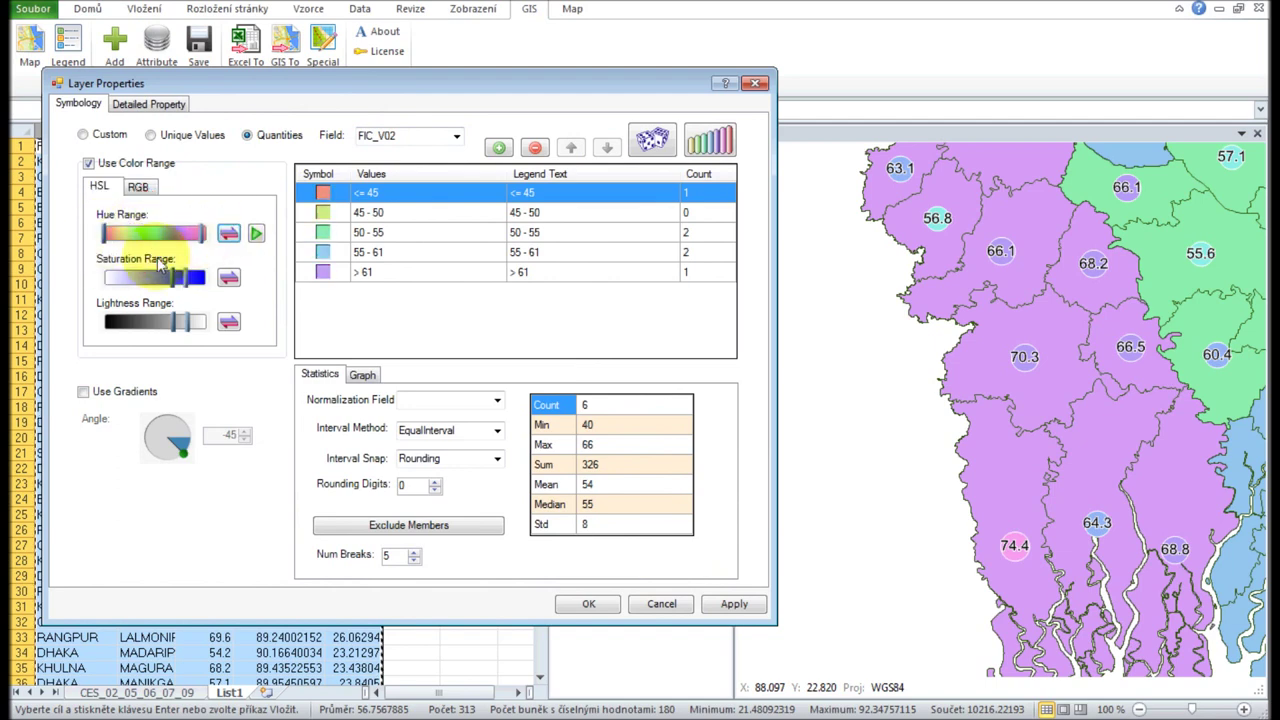
drag(162, 235, 122, 236)
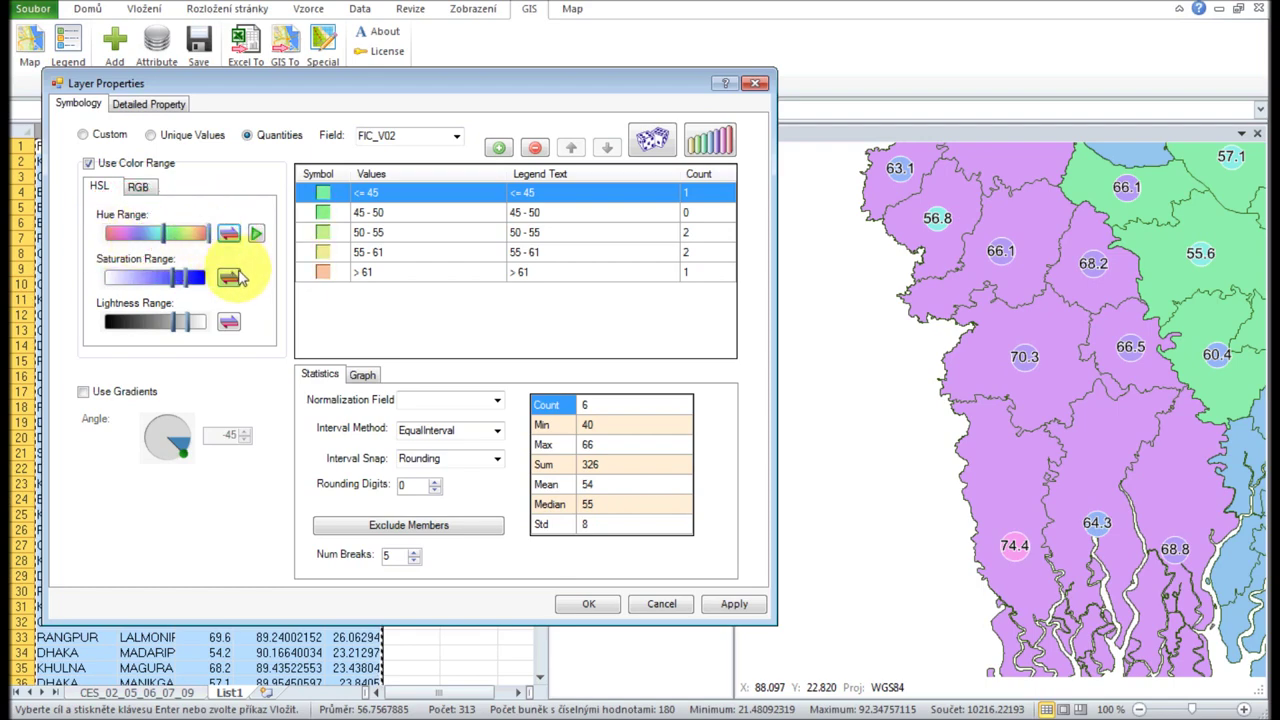
click(734, 604)
click(589, 604)
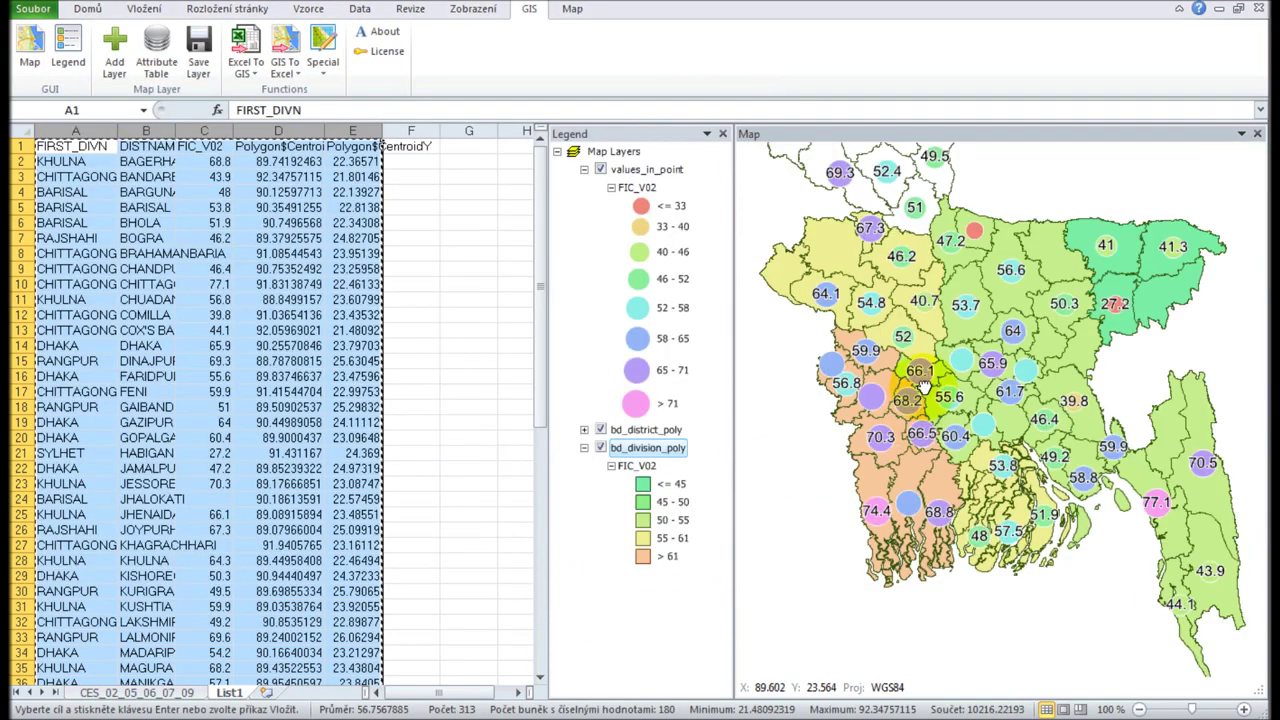
- Zoom into the central districts and pan over the orange-shaded areas
click(595, 292)
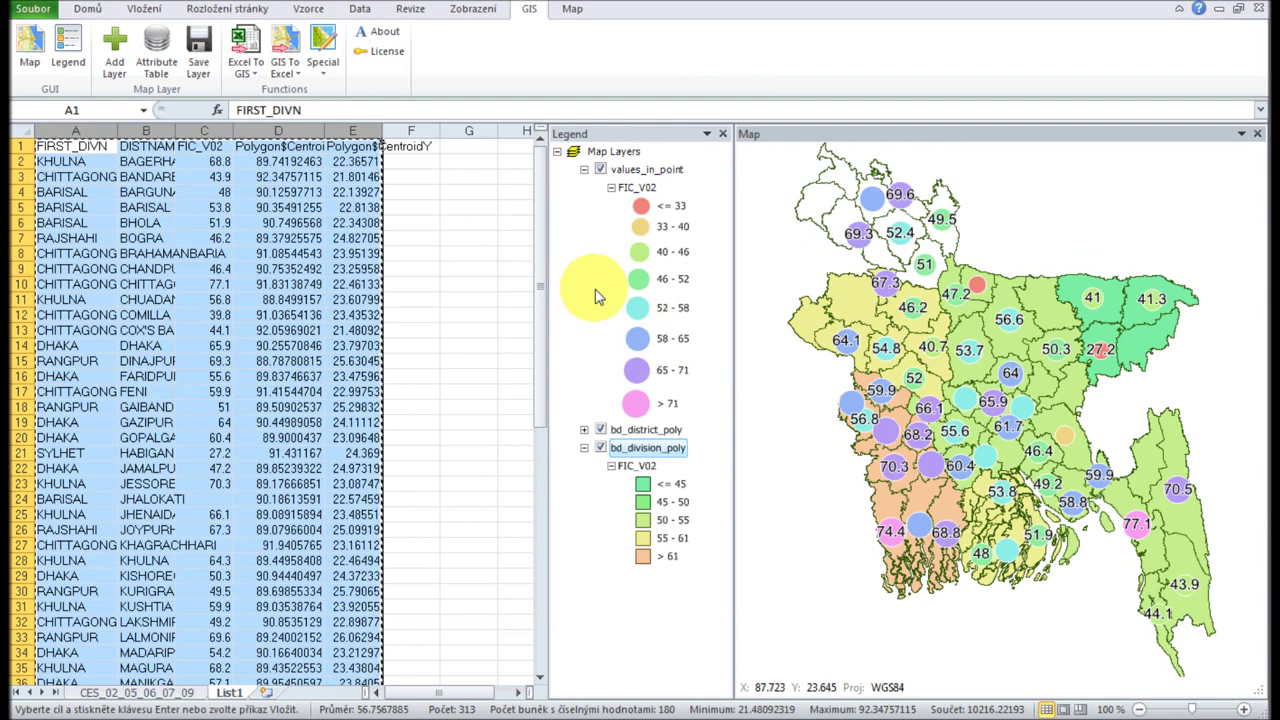
click(740, 457)
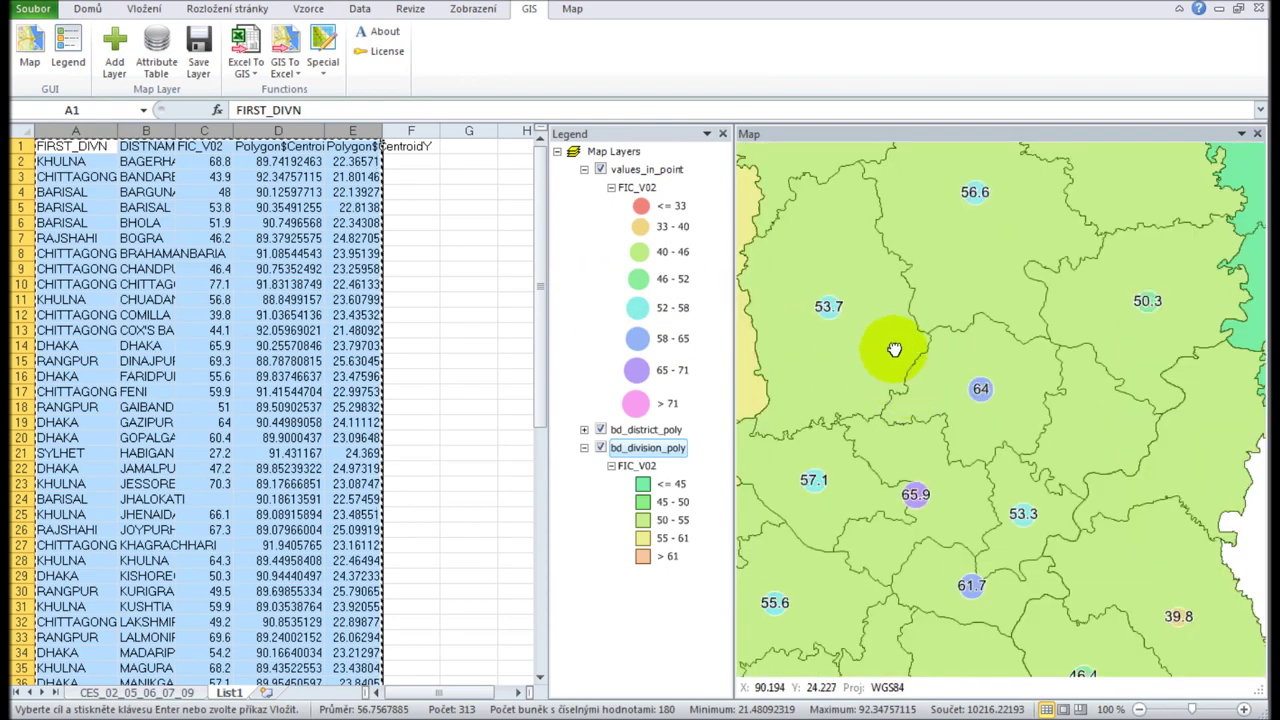
drag(776, 327, 1057, 263)
- Label the division polygons with their names, using a halo
right_click(652, 447)
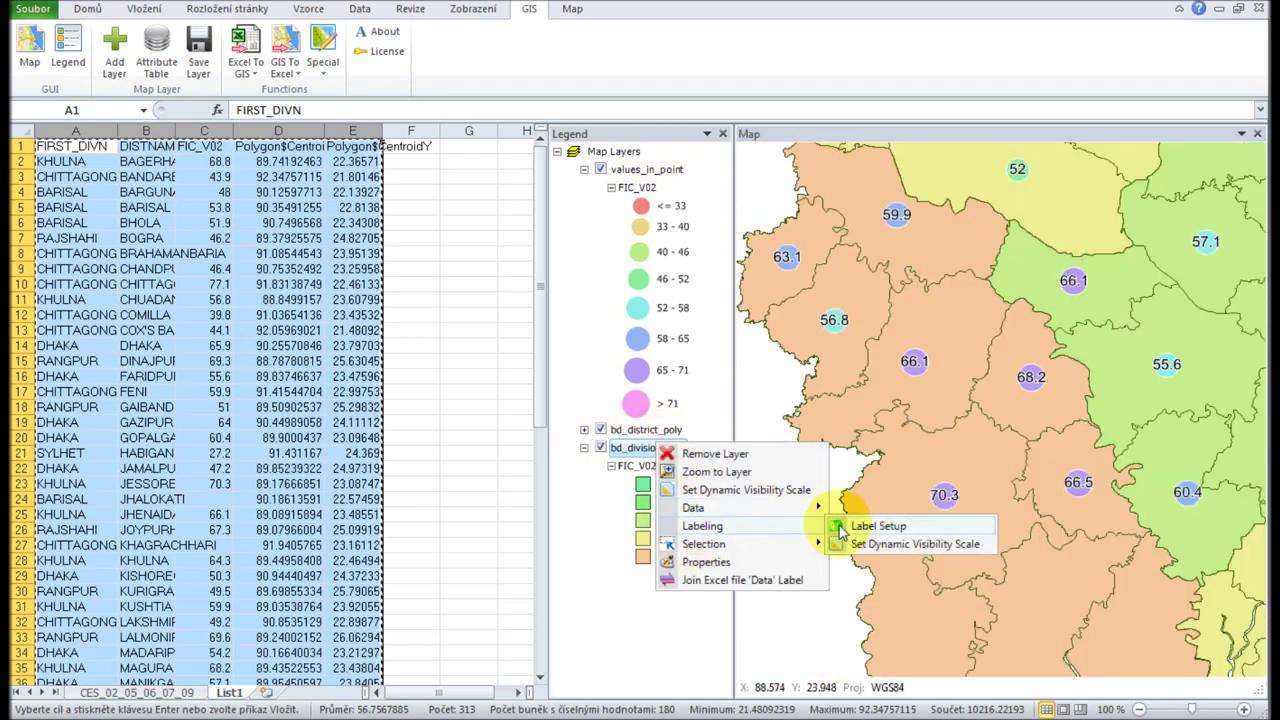
click(868, 526)
click(632, 117)
click(690, 117)
click(558, 230)
click(828, 582)
click(683, 582)
- Restyle the division name labels to size 16, bold, in red
scroll(838, 398, down, 3)
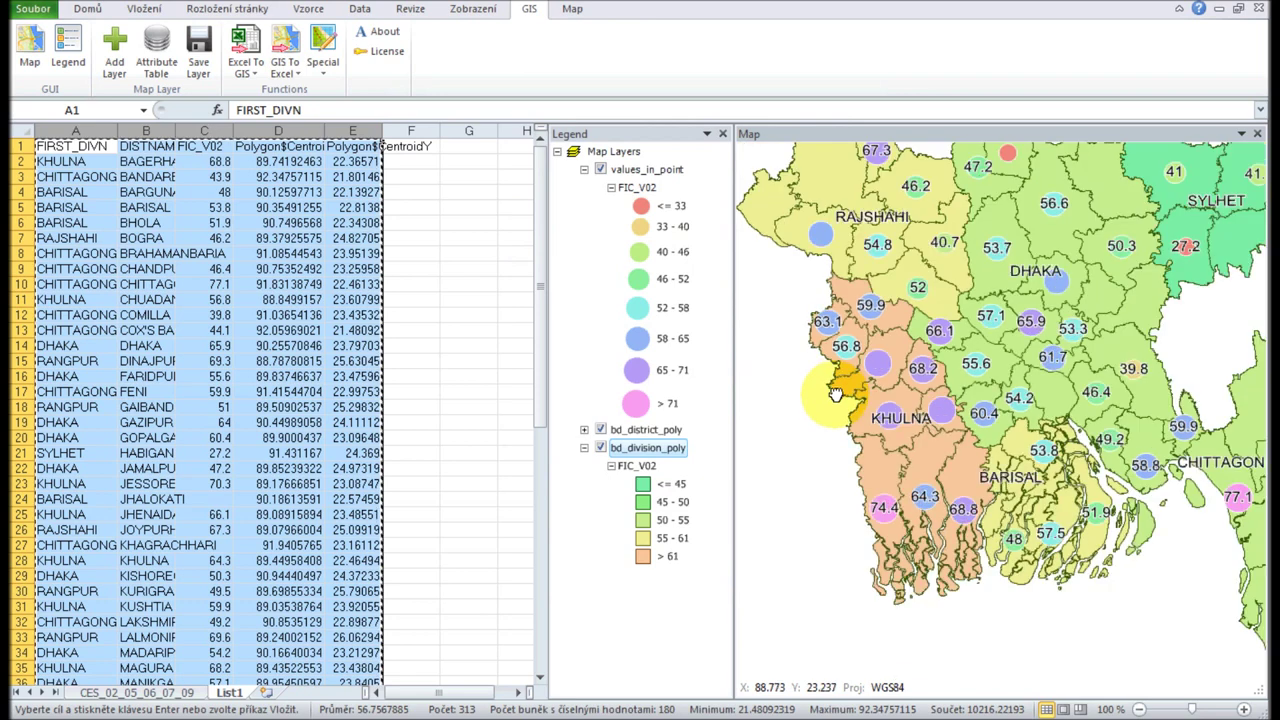
right_click(658, 450)
click(868, 533)
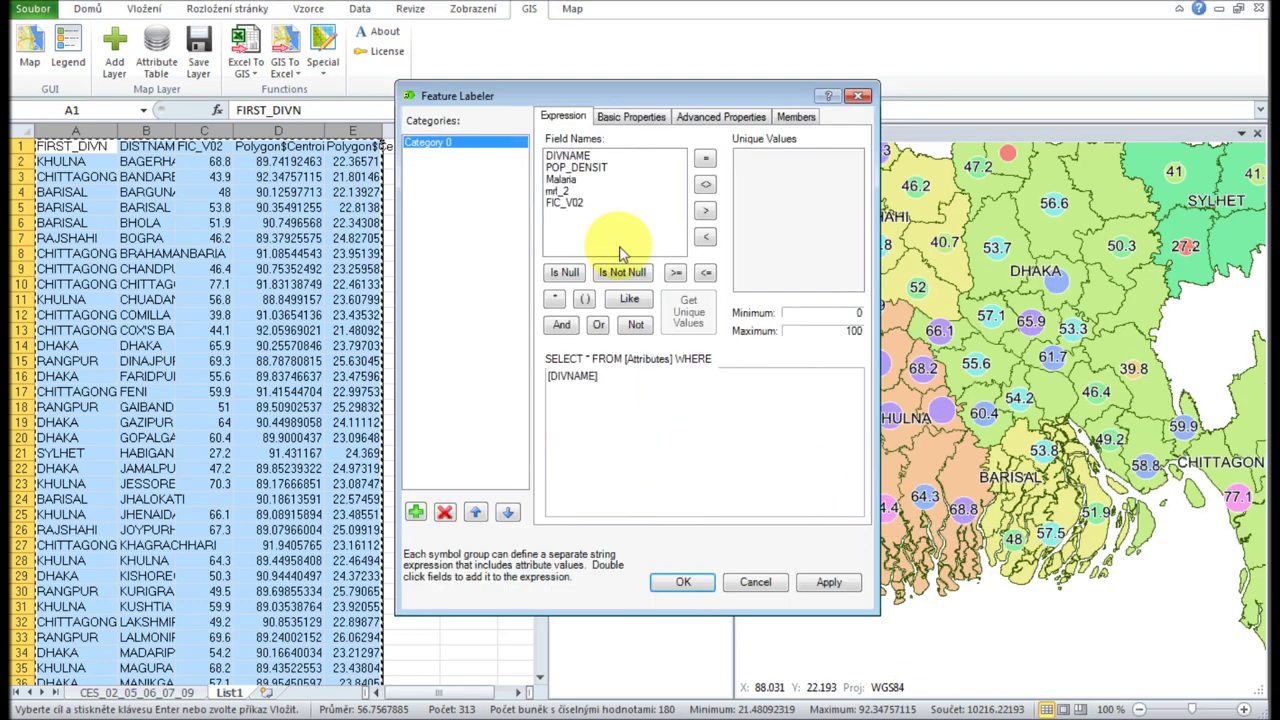
click(632, 117)
click(700, 219)
click(655, 300)
click(700, 247)
click(618, 276)
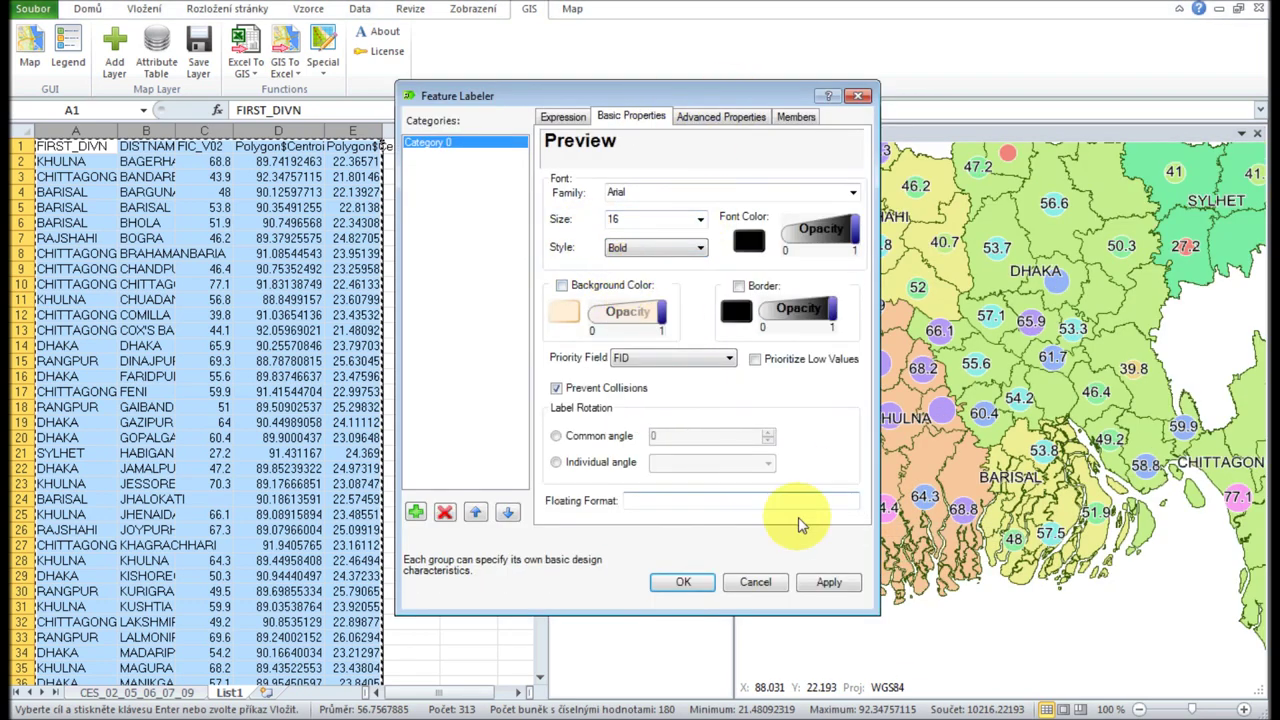
click(736, 310)
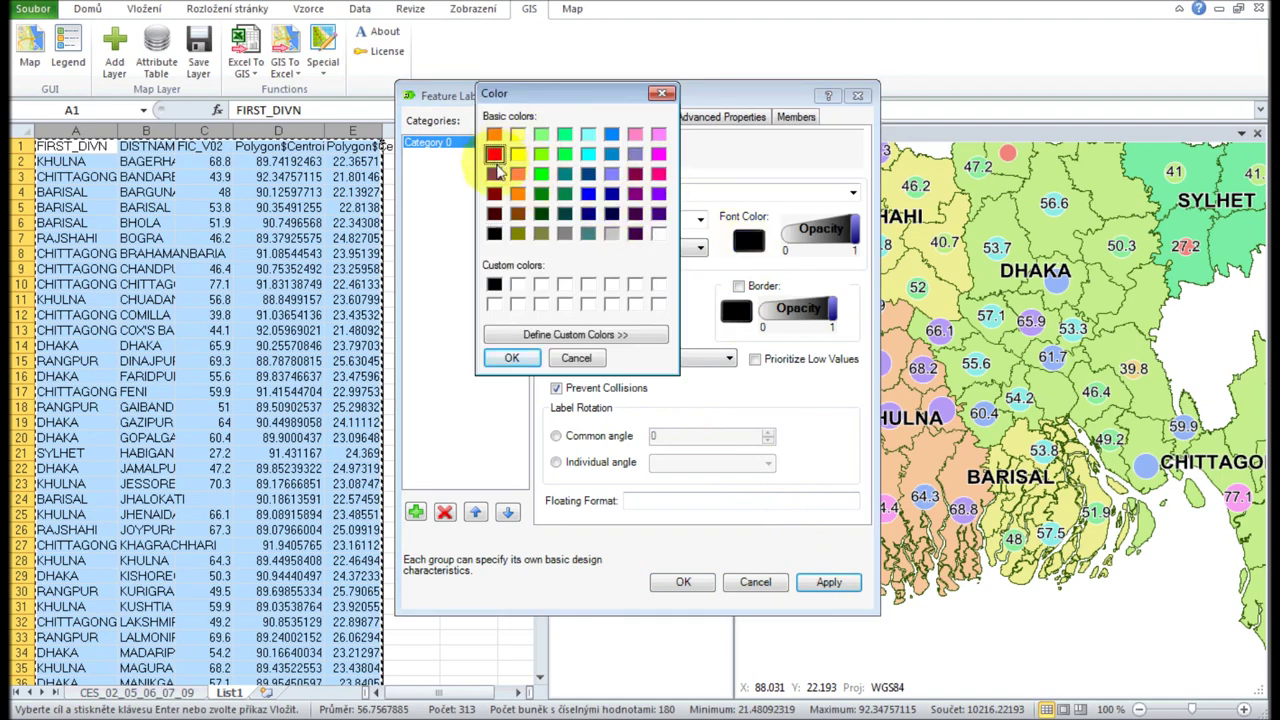
click(508, 334)
click(510, 357)
click(828, 582)
- Recentre Bangladesh and move the view over the Khulna districts
scroll(912, 495, down, 2)
scroll(995, 372, down, 2)
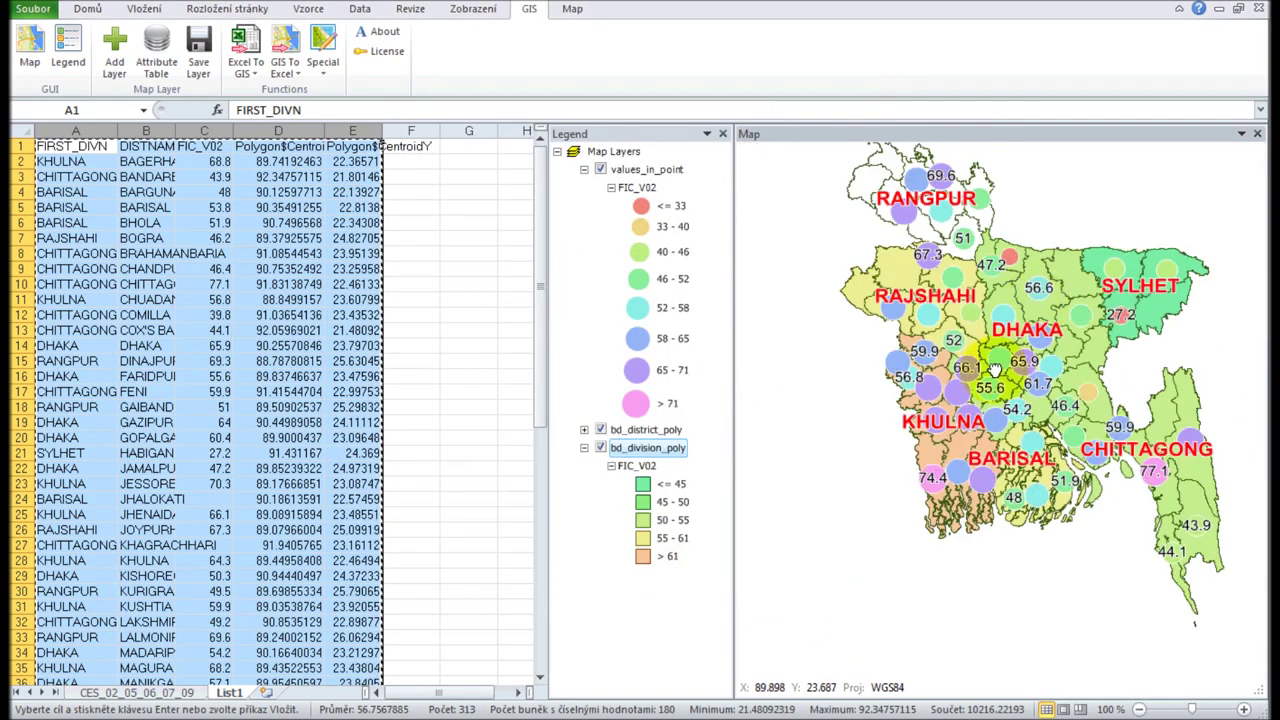
drag(995, 372, 972, 450)
scroll(873, 390, up, 3)
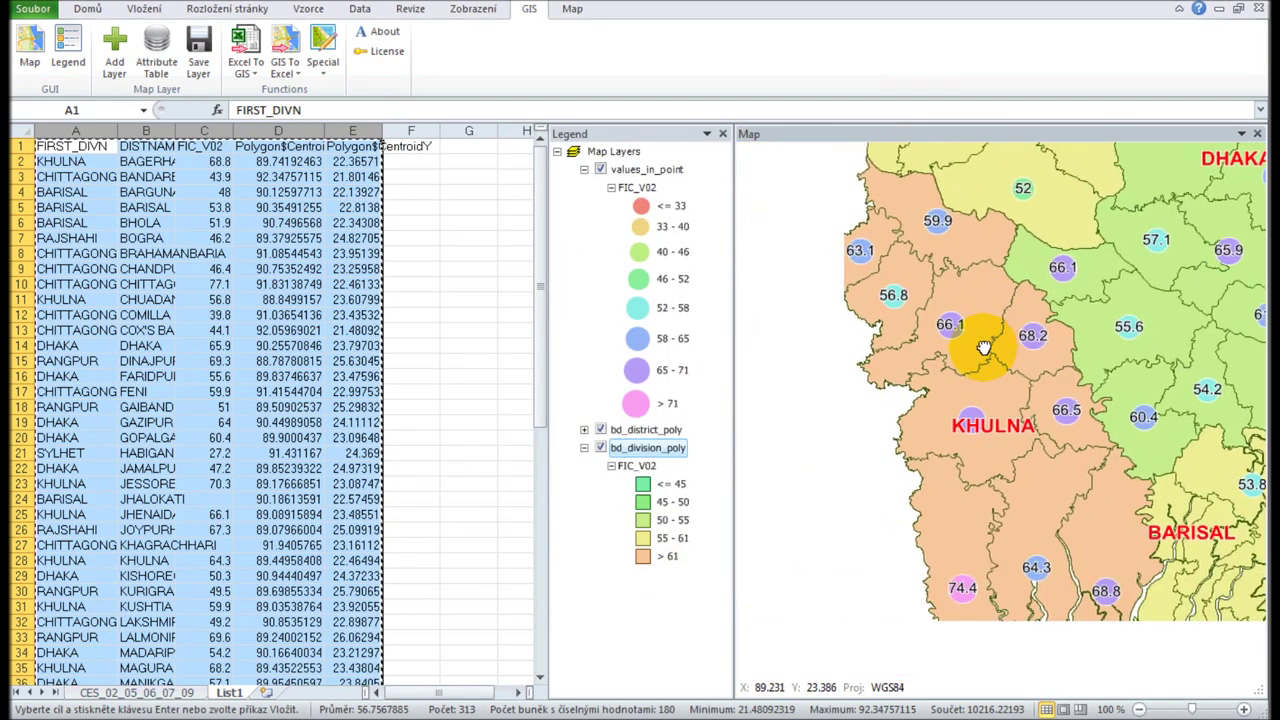
mouse_move(908, 486)
mouse_down()
mouse_move(995, 316)
mouse_move(1015, 390)
mouse_up()
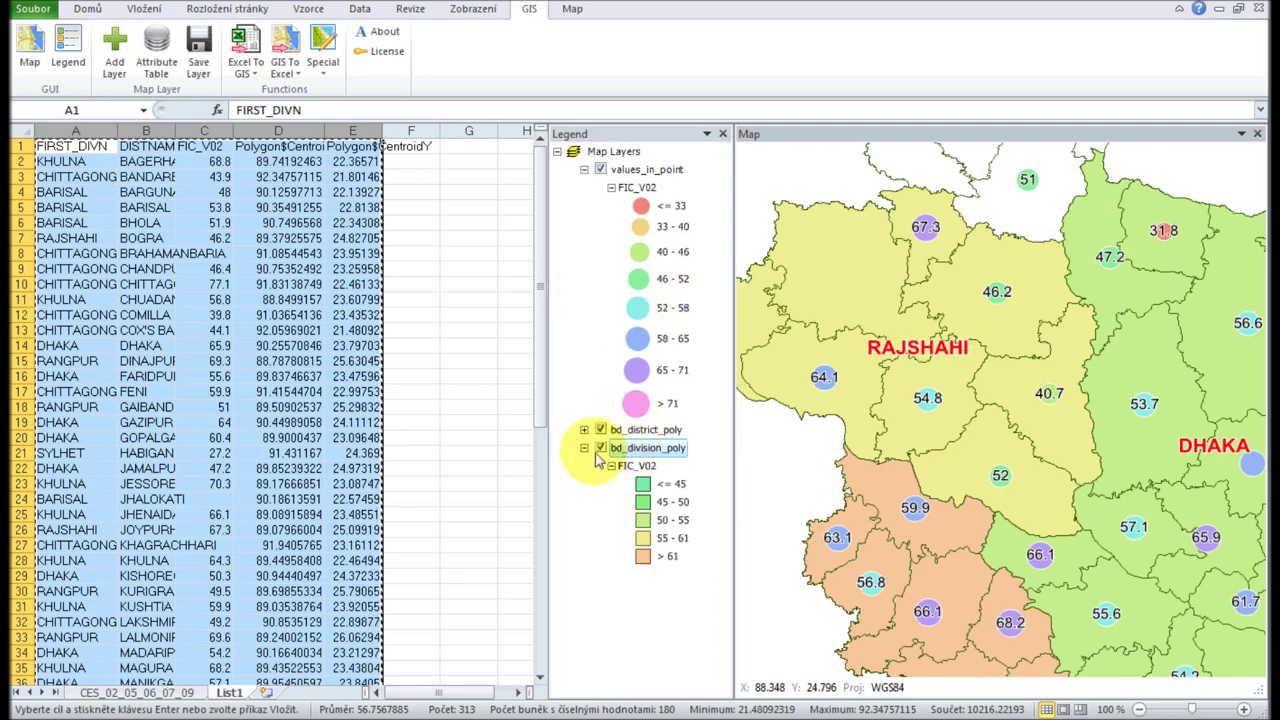
- Hide the division and district polygon layers
click(600, 447)
click(600, 429)
scroll(856, 385, down, 3)
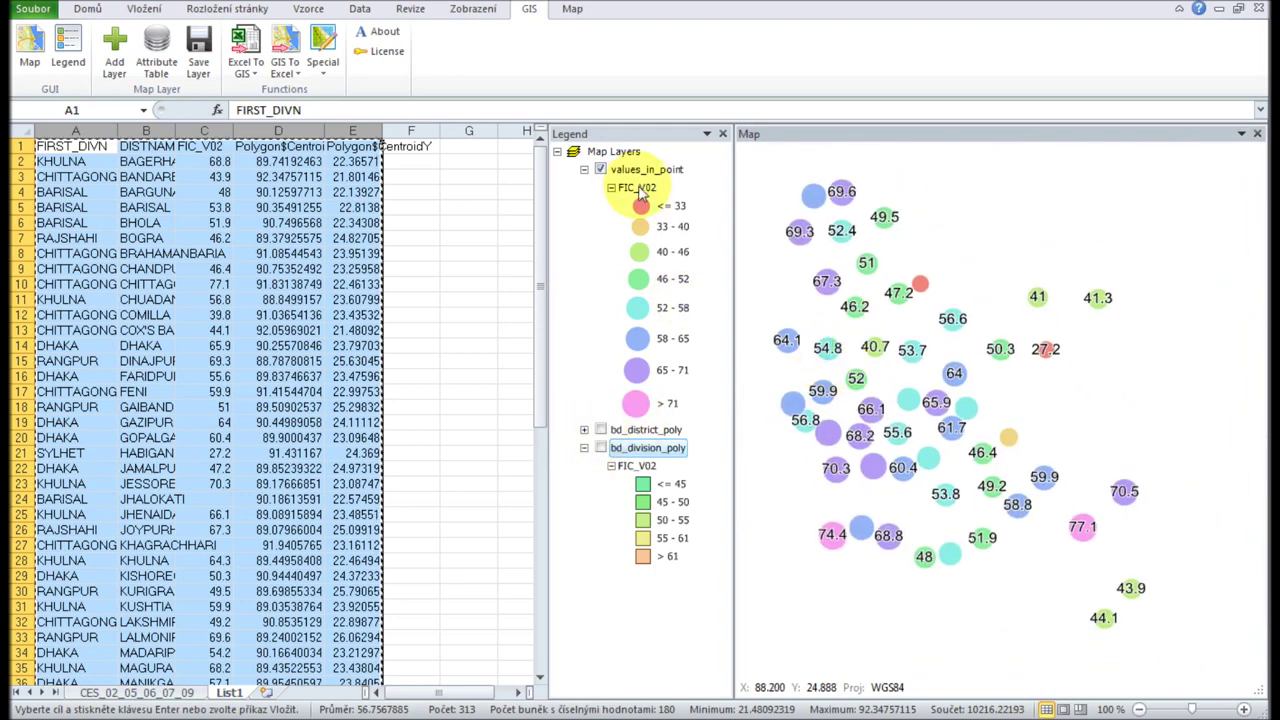
- Export the values_in_point layer to KML with placemarks labelled by FIC_V02
click(322, 60)
click(365, 92)
click(380, 118)
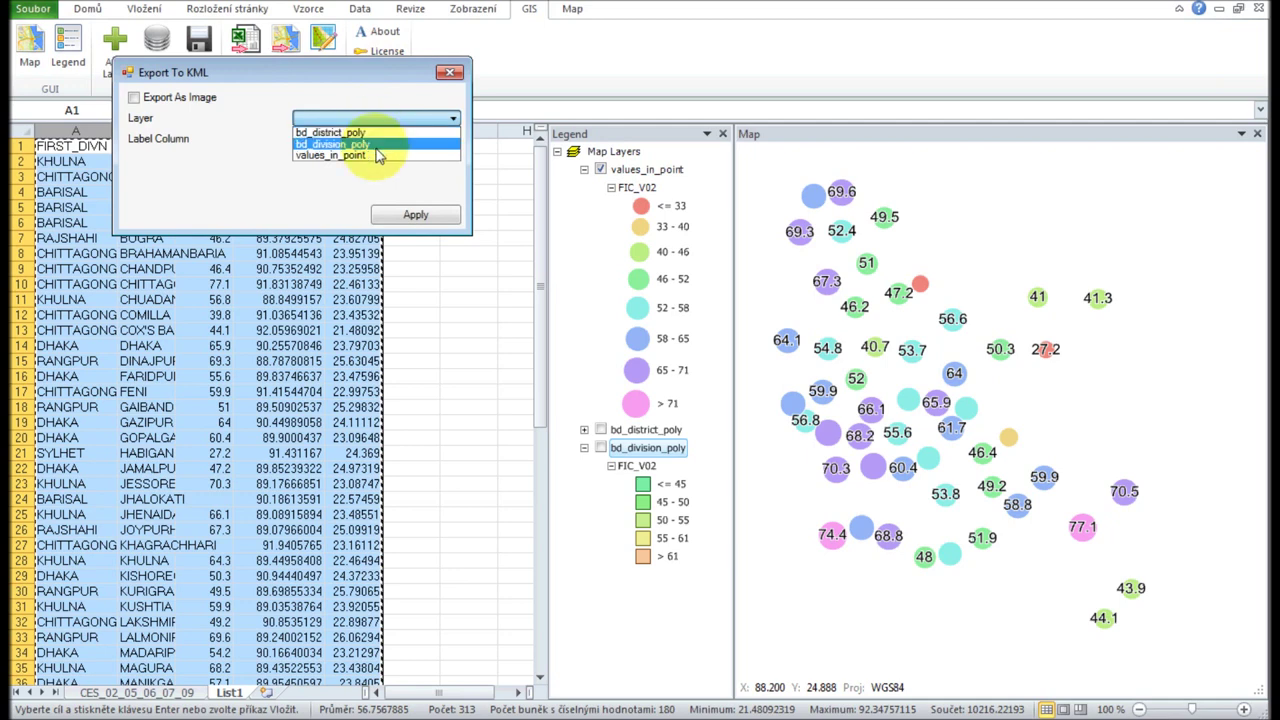
click(378, 155)
click(340, 140)
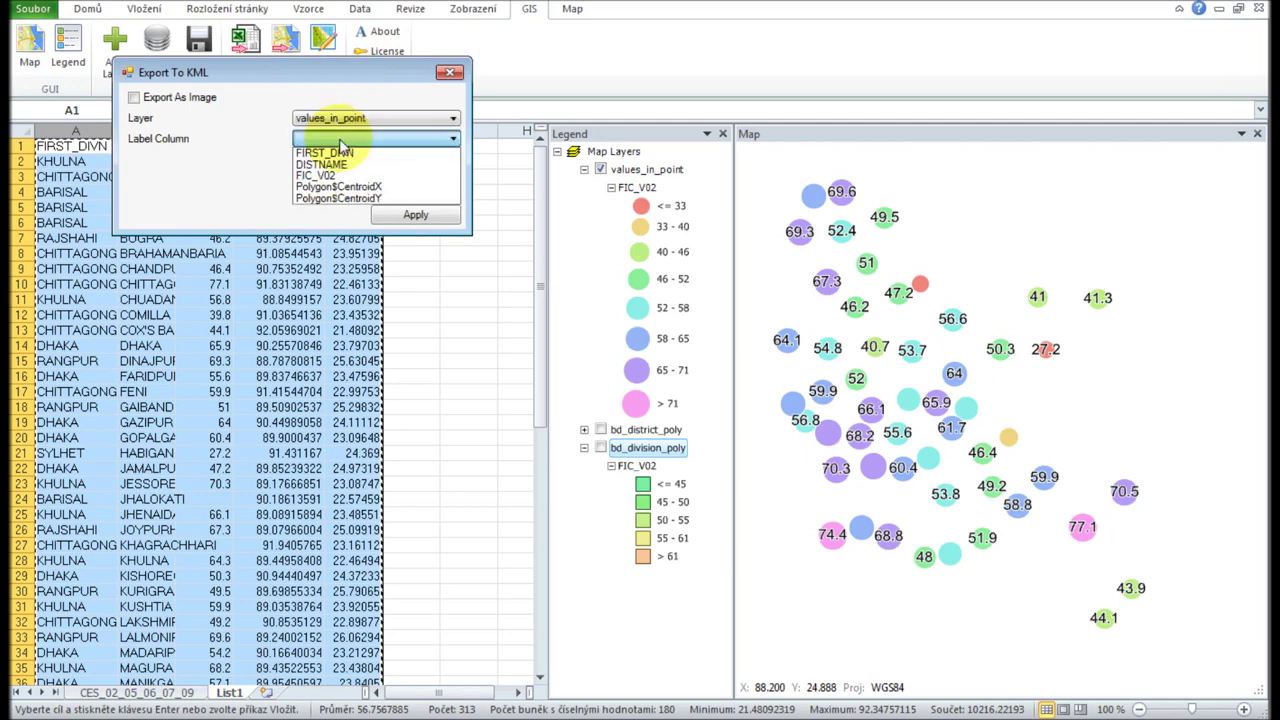
click(340, 176)
click(392, 218)
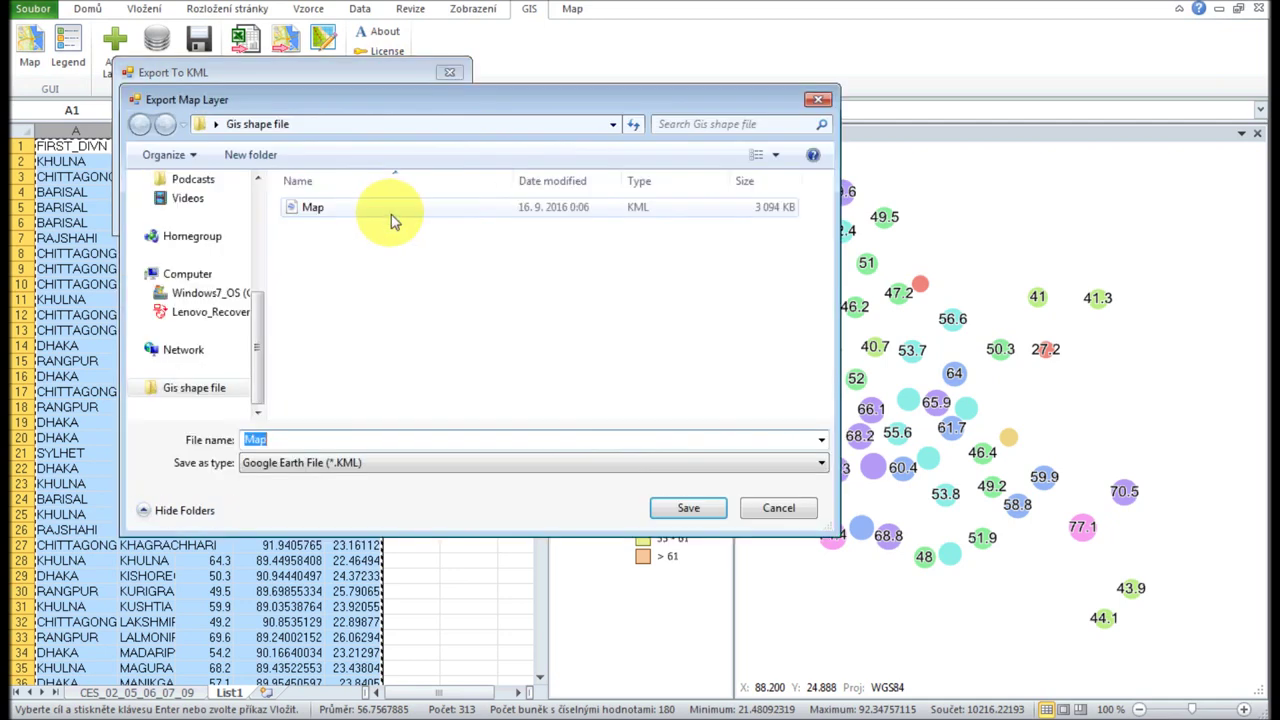
- Save the KML as Map, overwriting the existing file, and open it in Google Earth
click(686, 506)
click(625, 328)
click(643, 385)
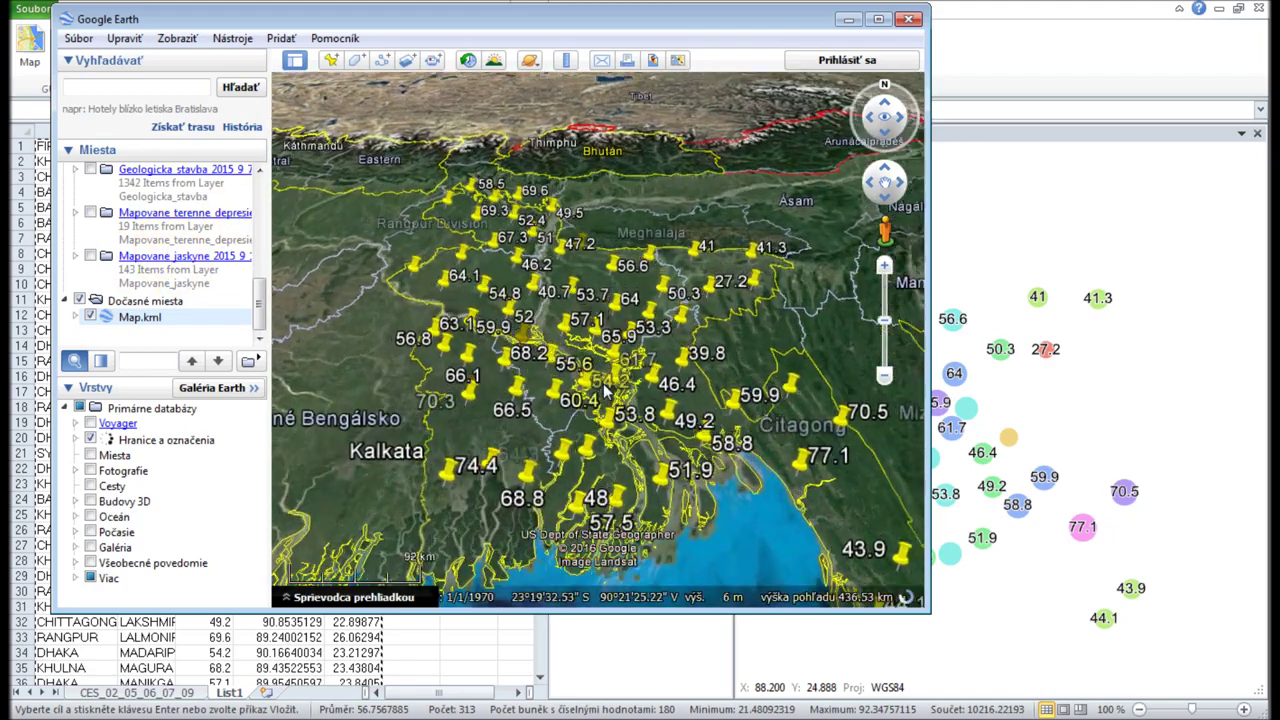
- Pan toward Jessore and view attribute balloons for placemarks 66.1, 68.2, 55.6 and 52
drag(343, 286, 474, 247)
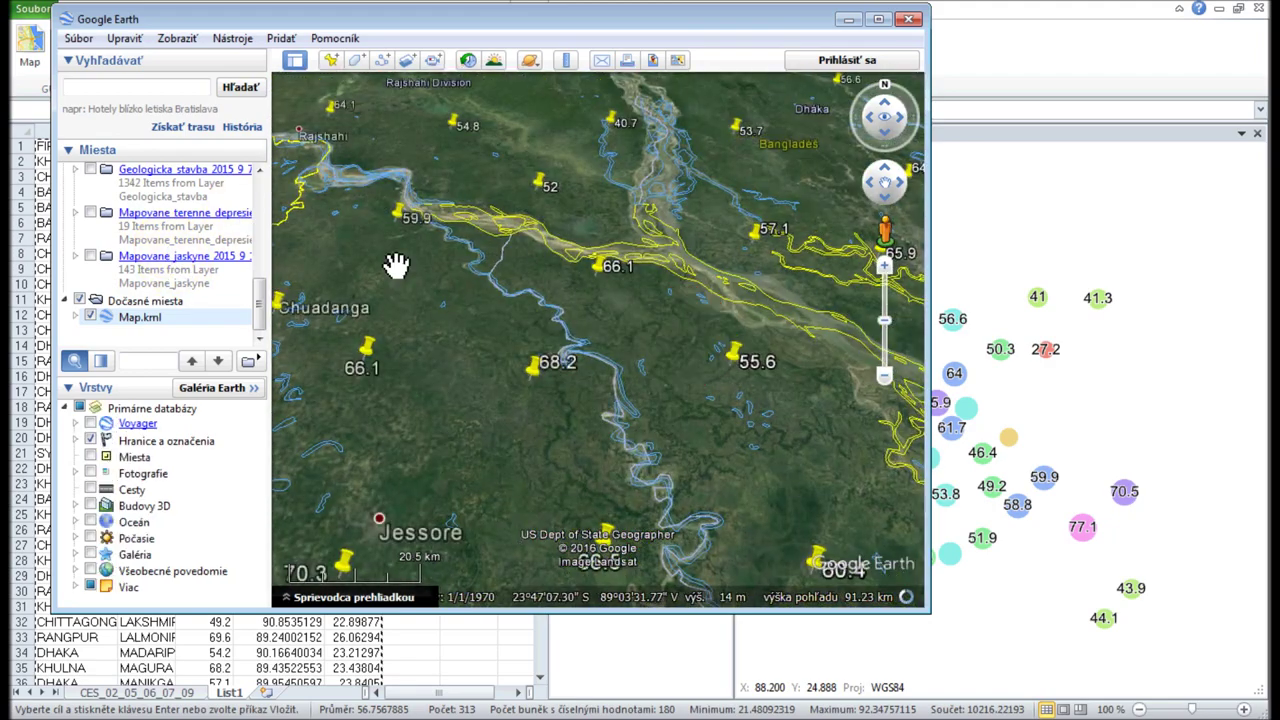
click(444, 280)
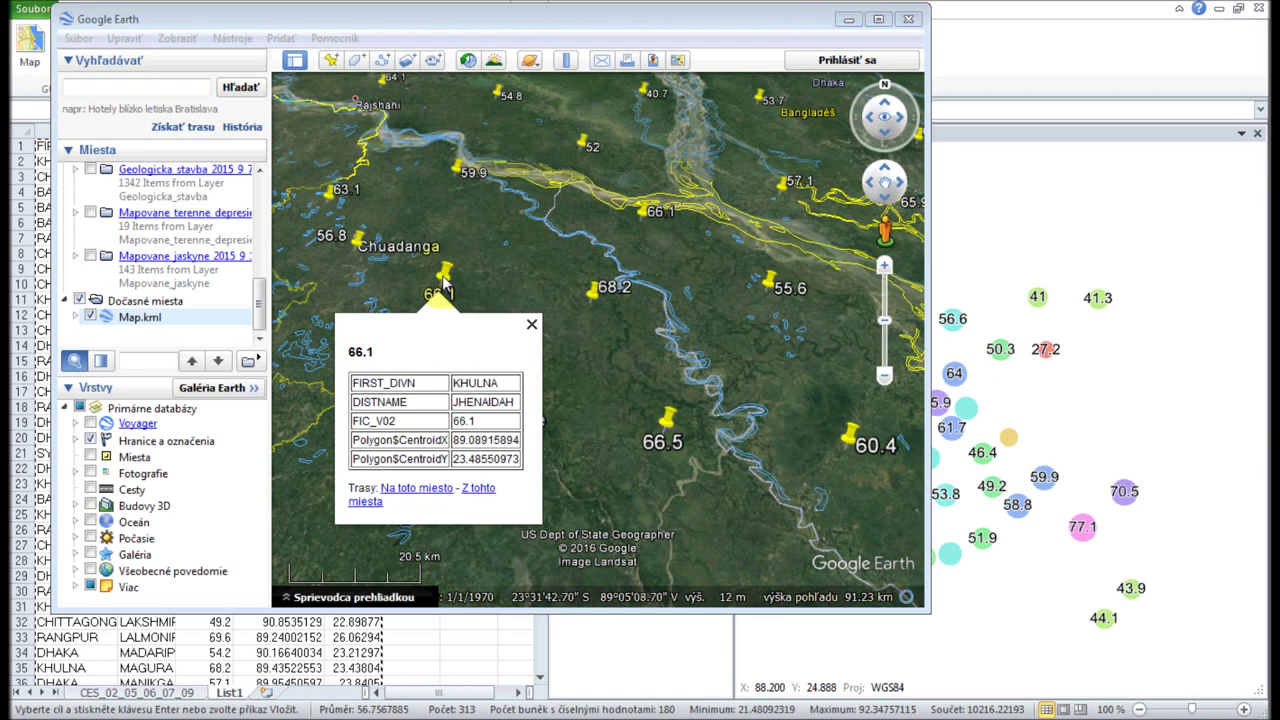
click(594, 286)
click(768, 282)
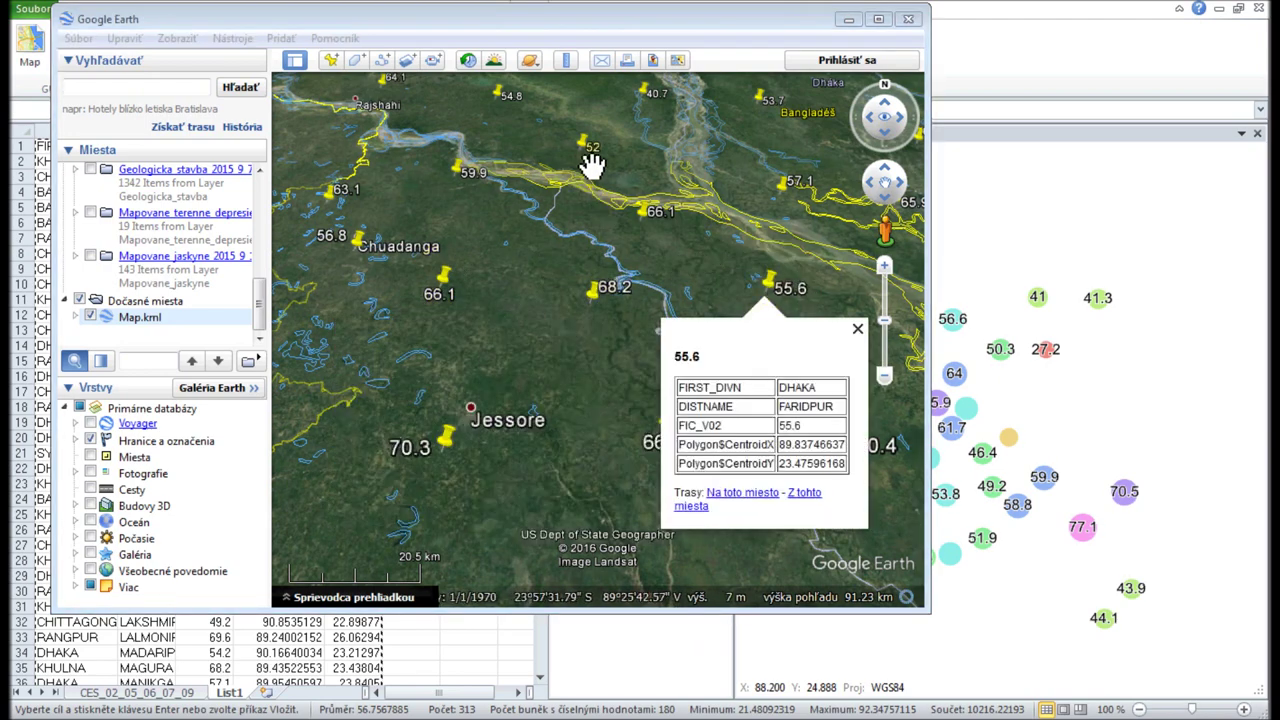
click(584, 145)
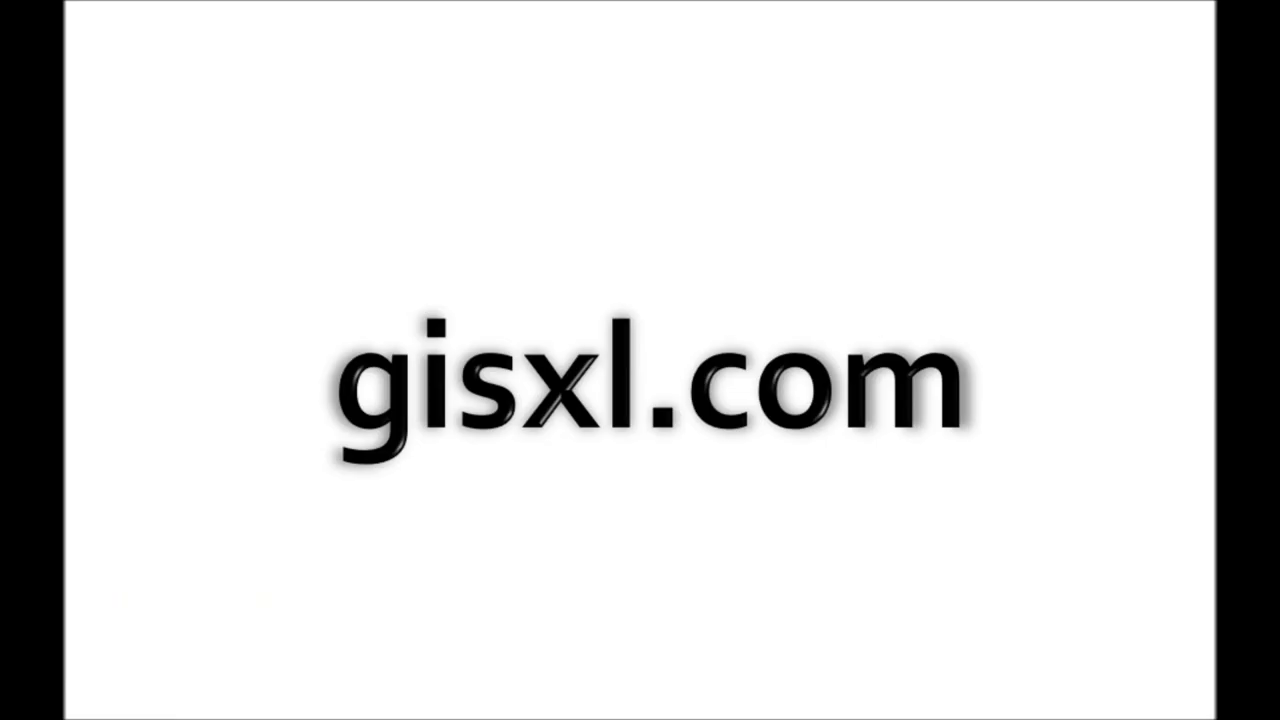